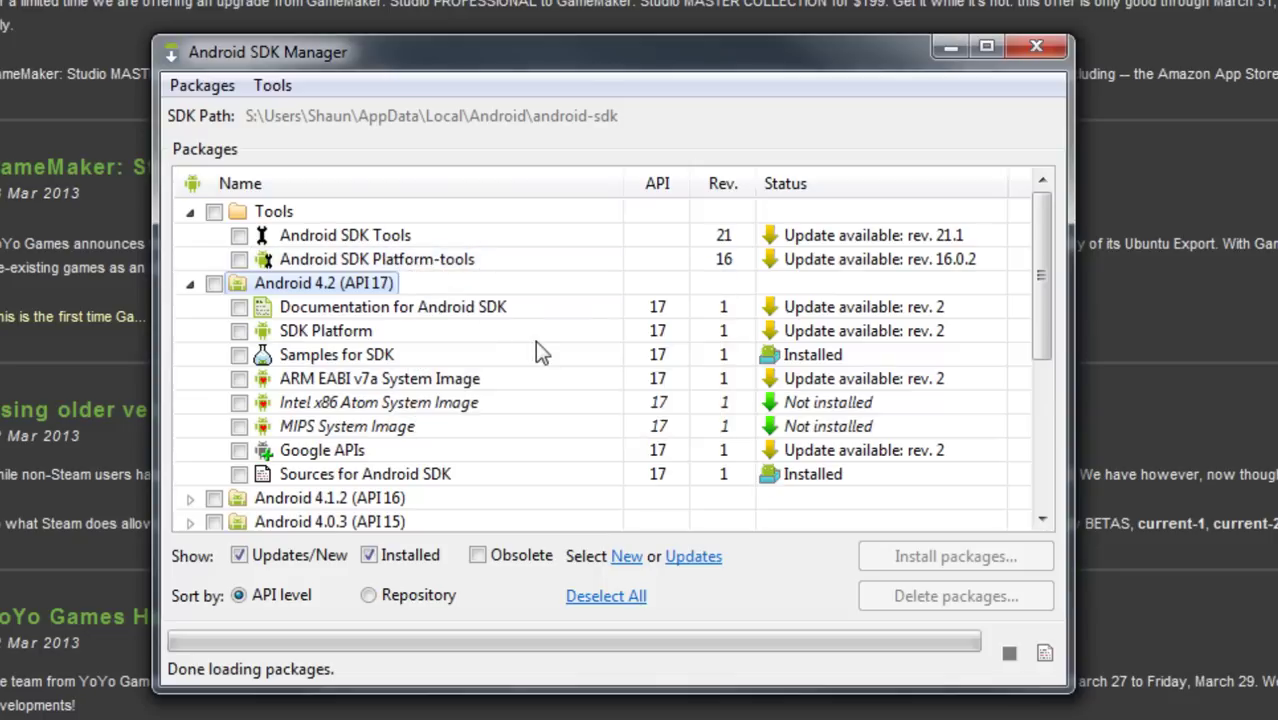
{"action": "scroll", "coordinate": [535, 340], "scroll_direction": "down", "scroll_amount": 1}
{"action": "scroll", "coordinate": [535, 340], "scroll_direction": "up", "scroll_amount": 1}
{"action": "scroll", "coordinate": [452, 310], "scroll_direction": "down", "scroll_amount": 1}
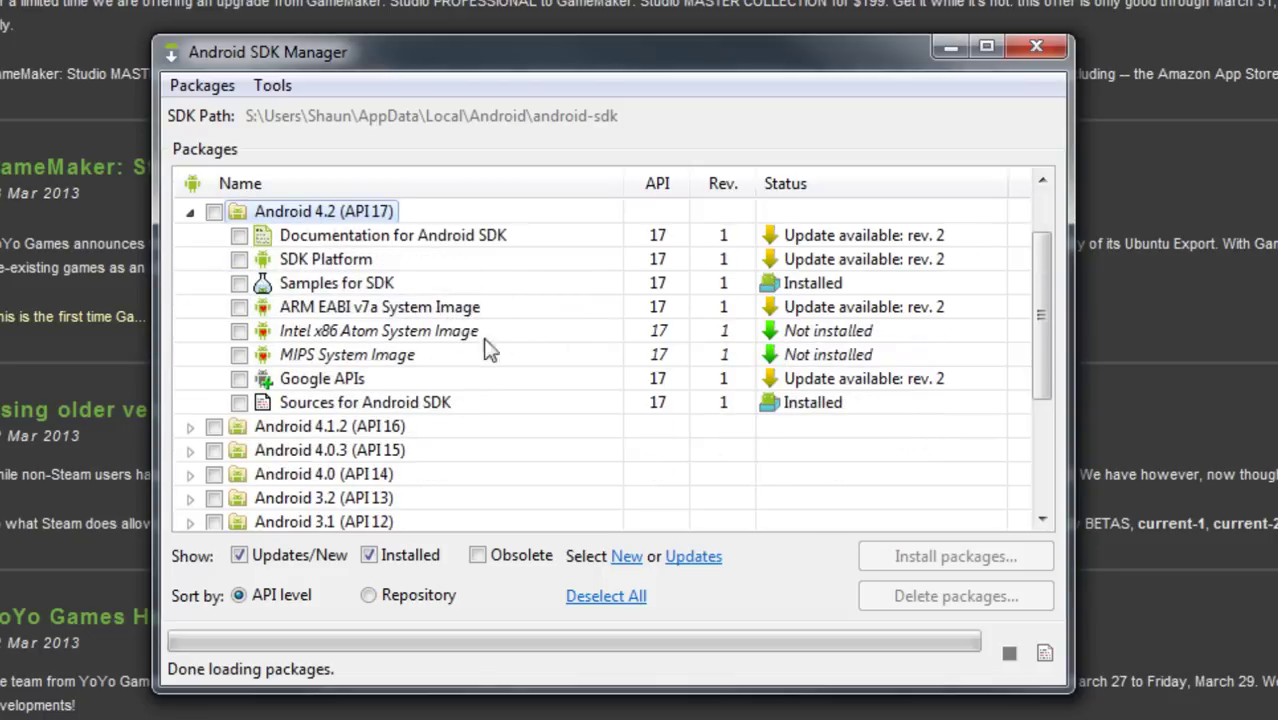
{"action": "scroll", "coordinate": [489, 350], "scroll_direction": "down", "scroll_amount": 1}
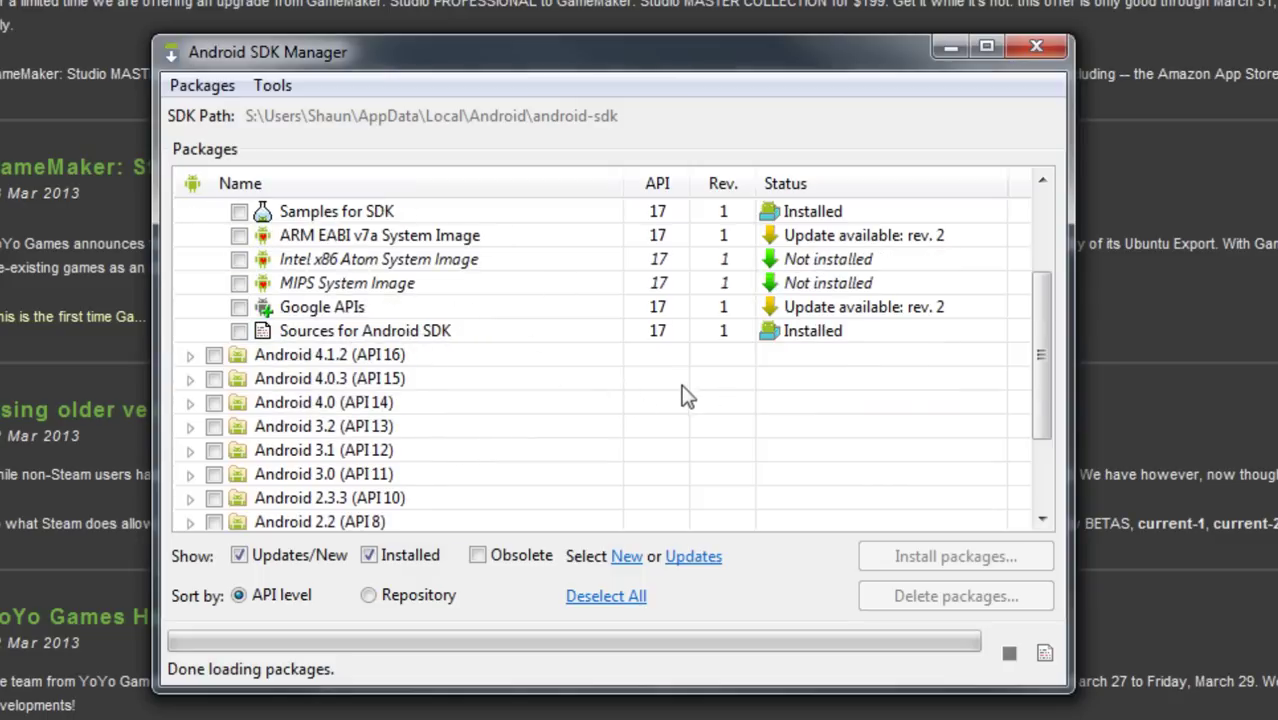
{"action": "scroll", "coordinate": [640, 394], "scroll_direction": "down", "scroll_amount": 1}
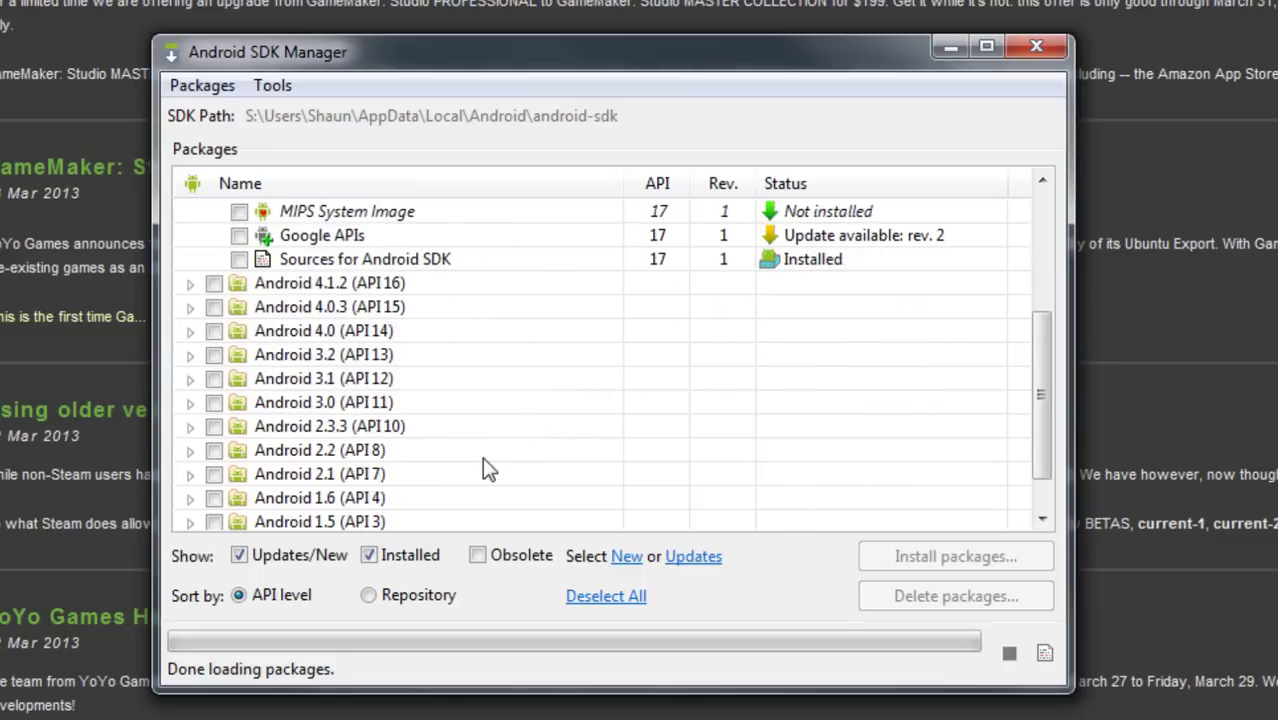
{"action": "scroll", "coordinate": [482, 457], "scroll_direction": "down", "scroll_amount": 1}
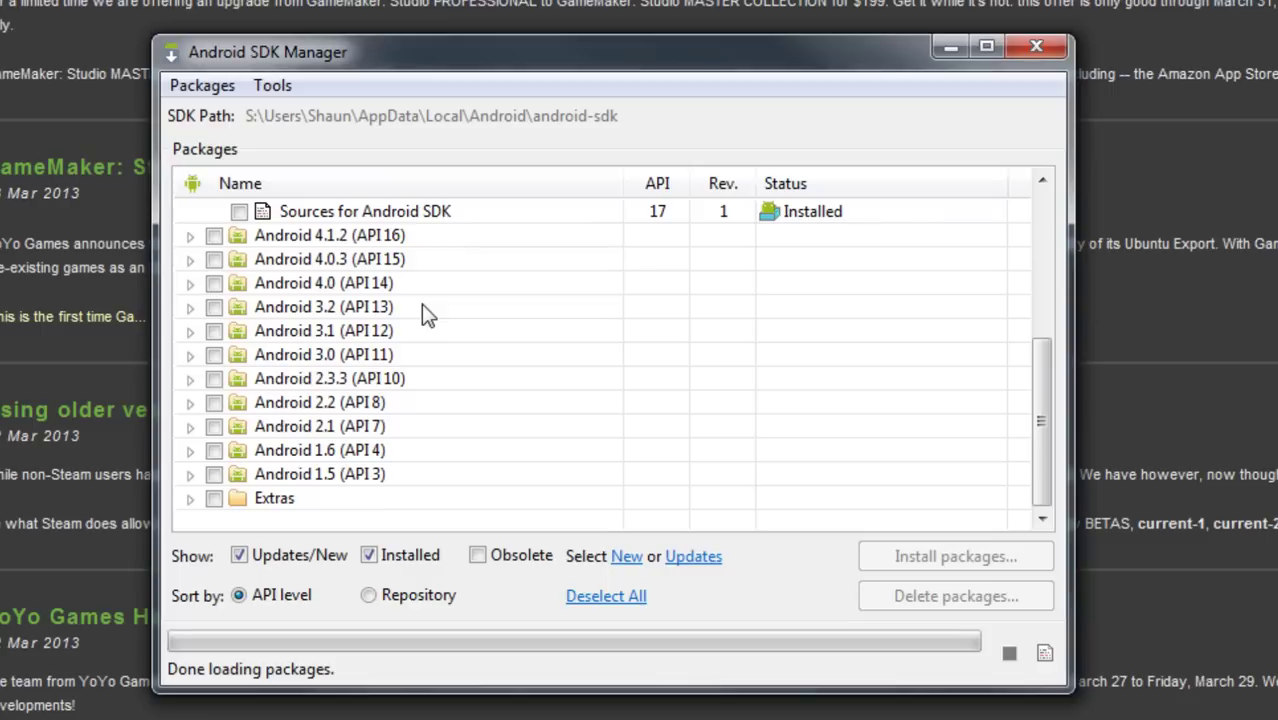
{"action": "scroll", "coordinate": [485, 379], "scroll_direction": "up", "scroll_amount": 3}
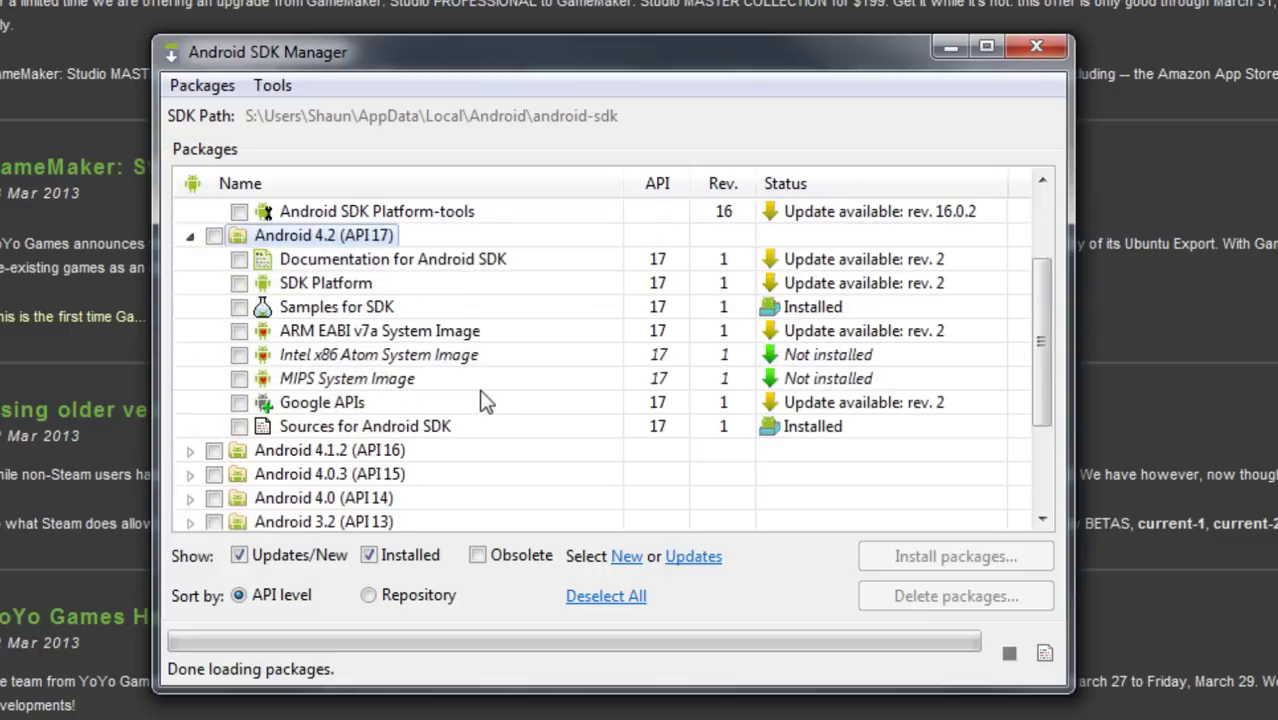
{"action": "scroll", "coordinate": [470, 395], "scroll_direction": "down", "scroll_amount": 2}
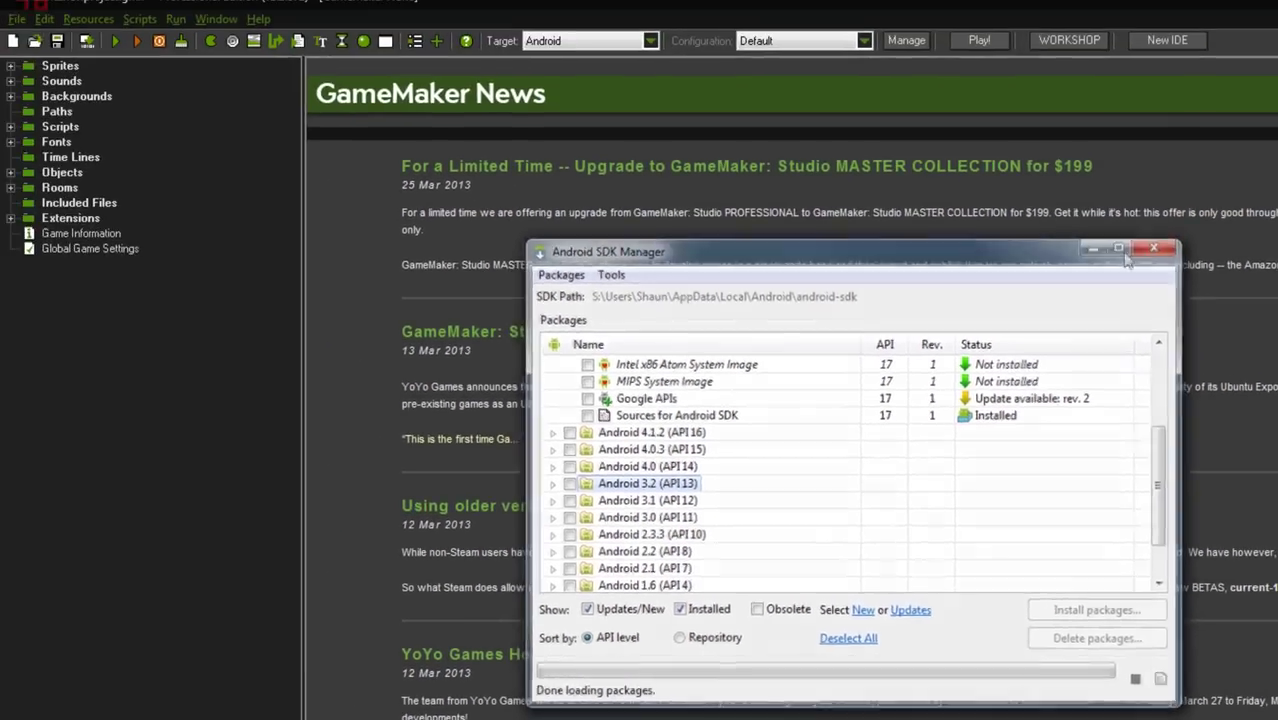
Step: Close the Android SDK Manager and open the Web Server page of File > Preferences
{"action": "left_click", "coordinate": [1036, 46]}
{"action": "left_click", "coordinate": [20, 21]}
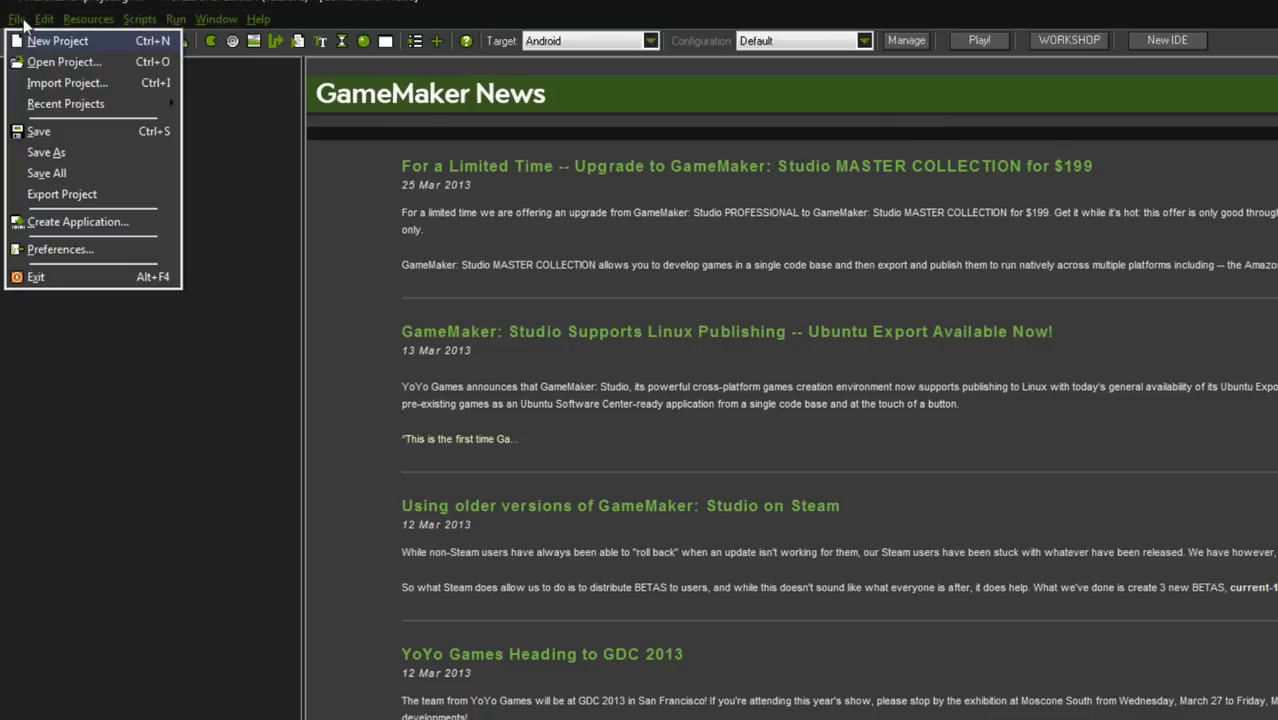
{"action": "left_click", "coordinate": [78, 249]}
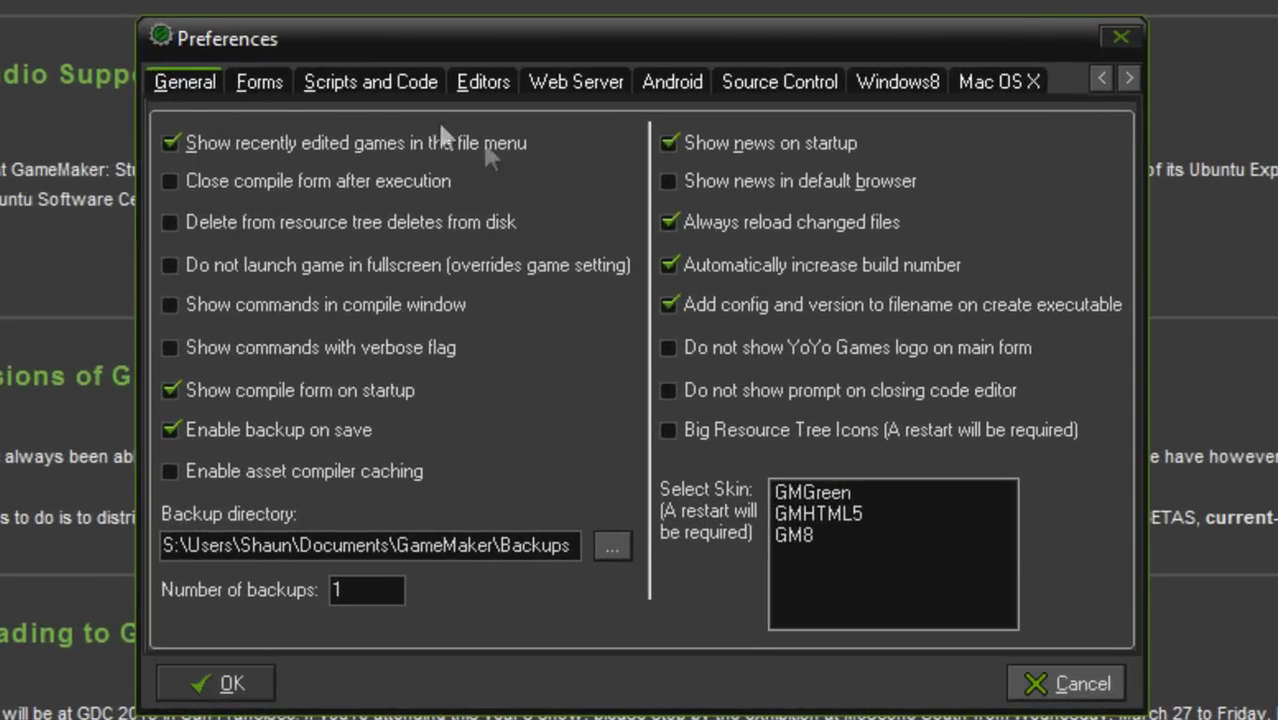
{"action": "left_click", "coordinate": [562, 85]}
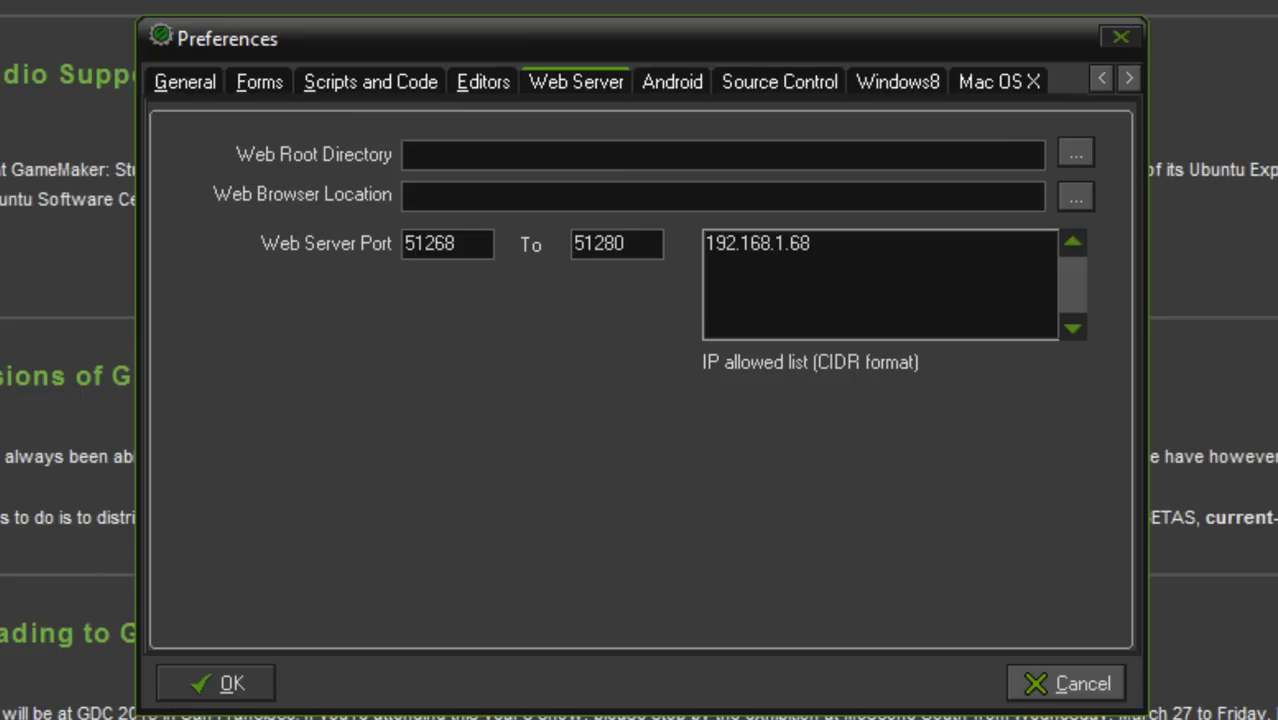
Step: Inspect the allowed IP entry 192.168.1.68, selecting its 192.168 prefix
{"action": "left_click", "coordinate": [787, 262]}
{"action": "key", "text": "ctrl+a"}
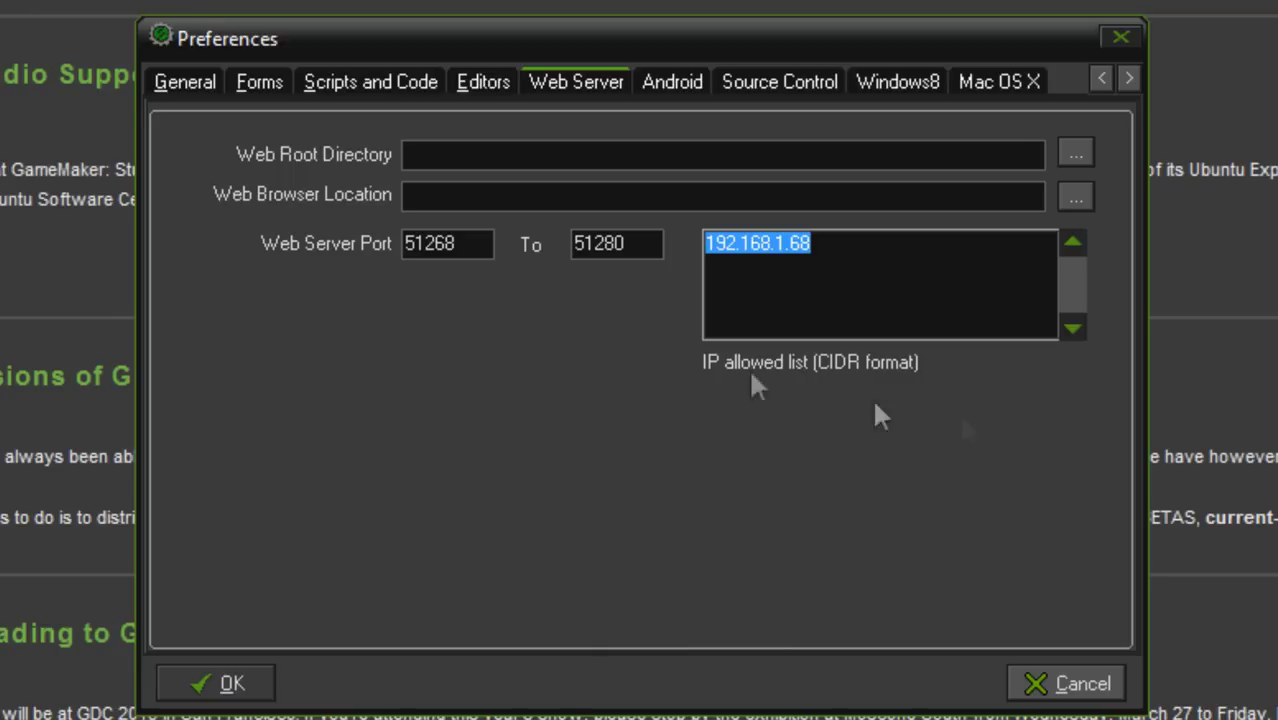
{"action": "left_click", "coordinate": [710, 262]}
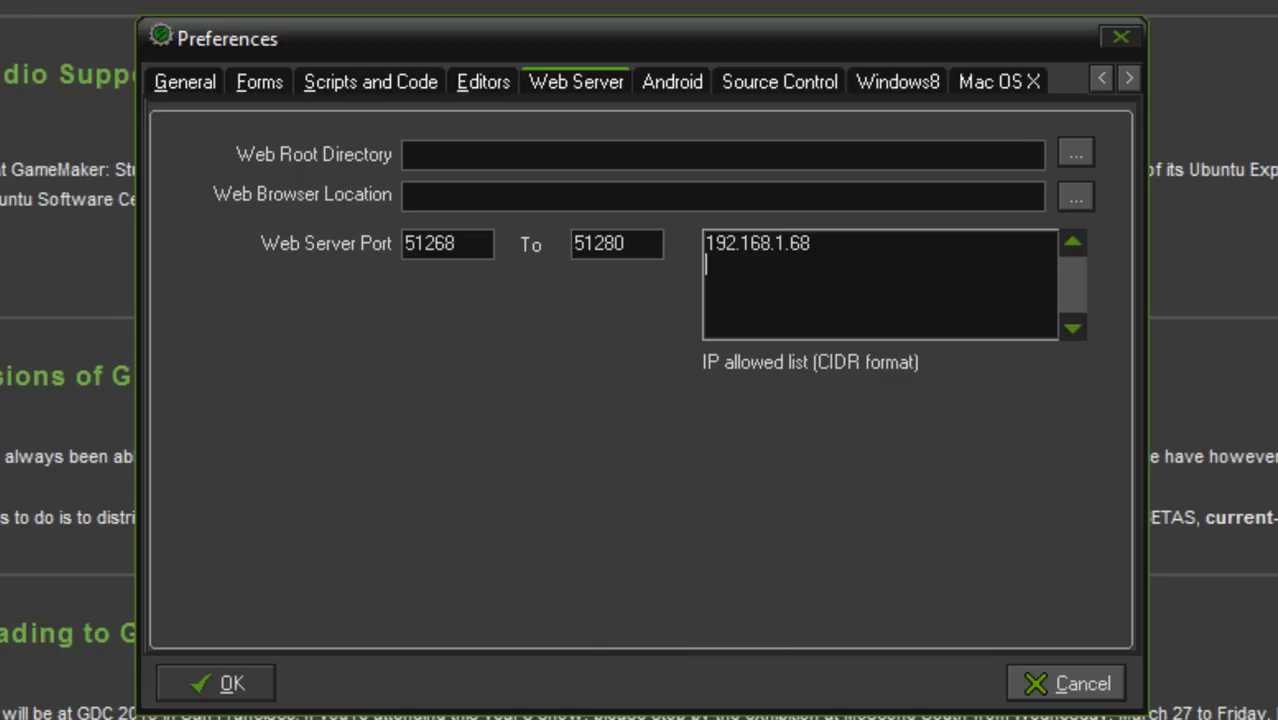
{"action": "left_click", "coordinate": [752, 243]}
{"action": "key", "text": "shift+Home"}
{"action": "left_click", "coordinate": [810, 243]}
{"action": "left_click_drag", "start_coordinate": [705, 243], "coordinate": [776, 243]}
{"action": "left_click", "coordinate": [706, 262]}
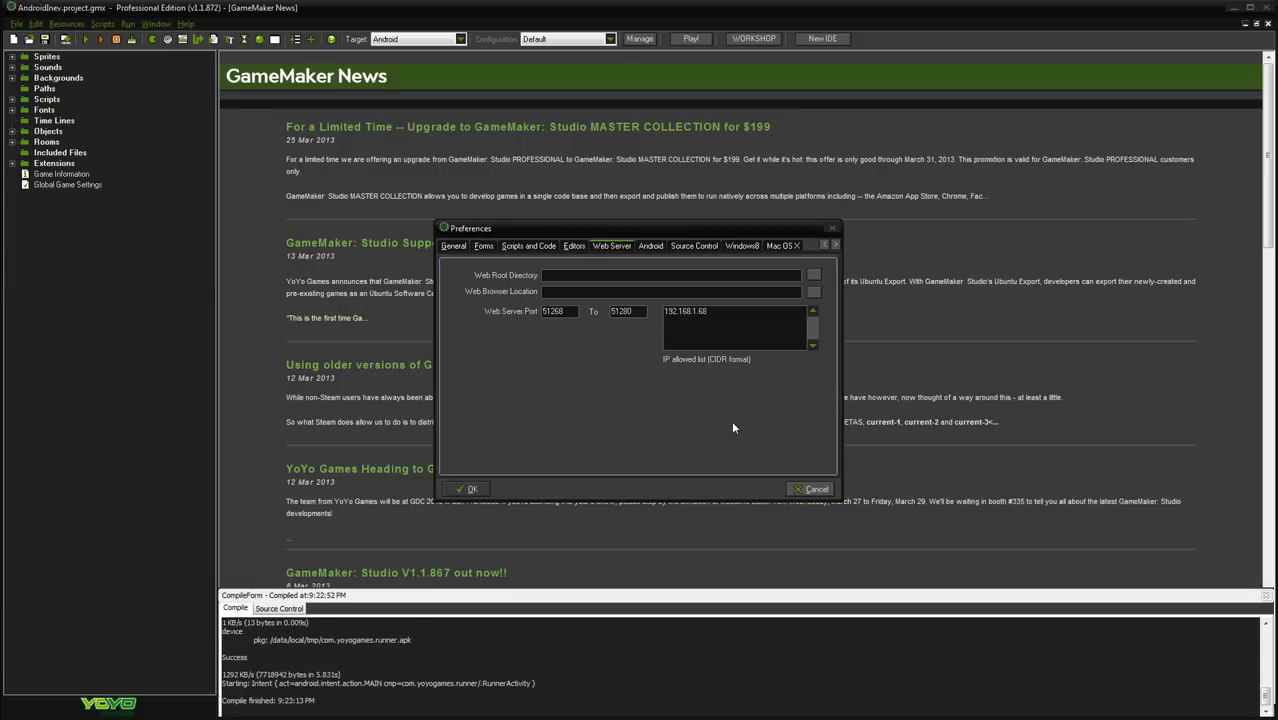
Step: Launch the Windows Command Prompt from the Run box
{"action": "key", "text": "super+r"}
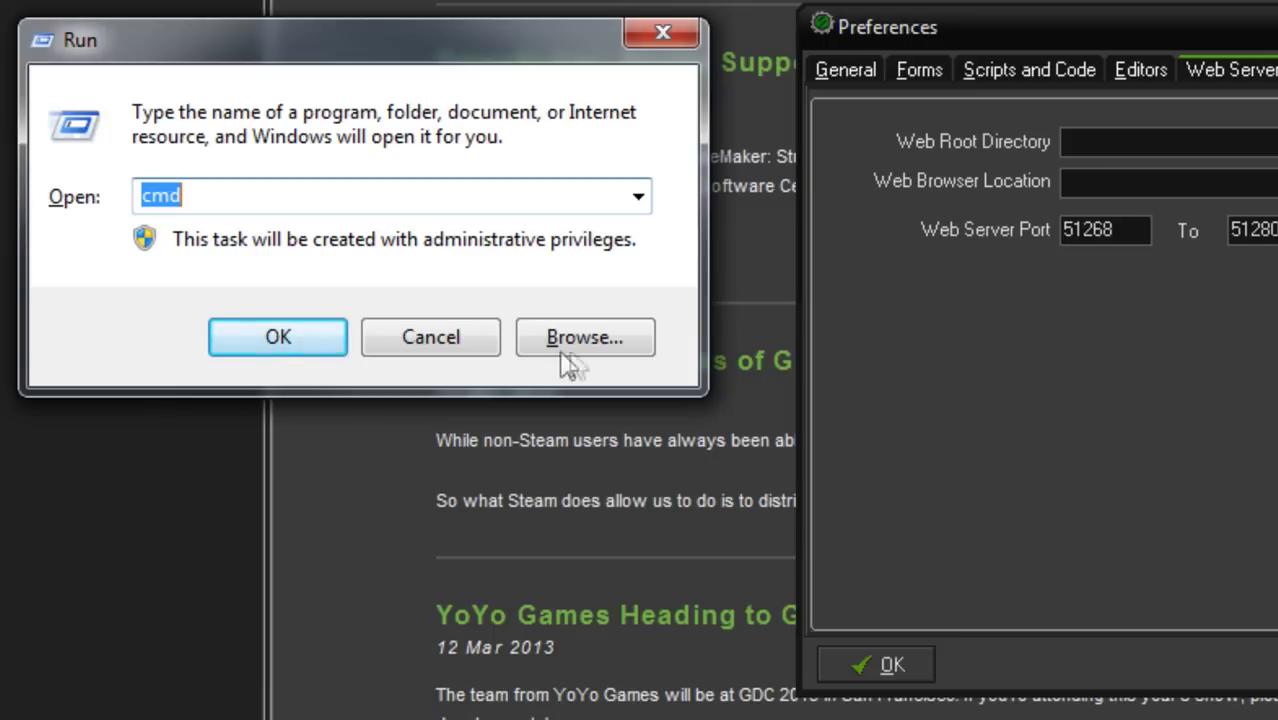
{"action": "left_click", "coordinate": [184, 198]}
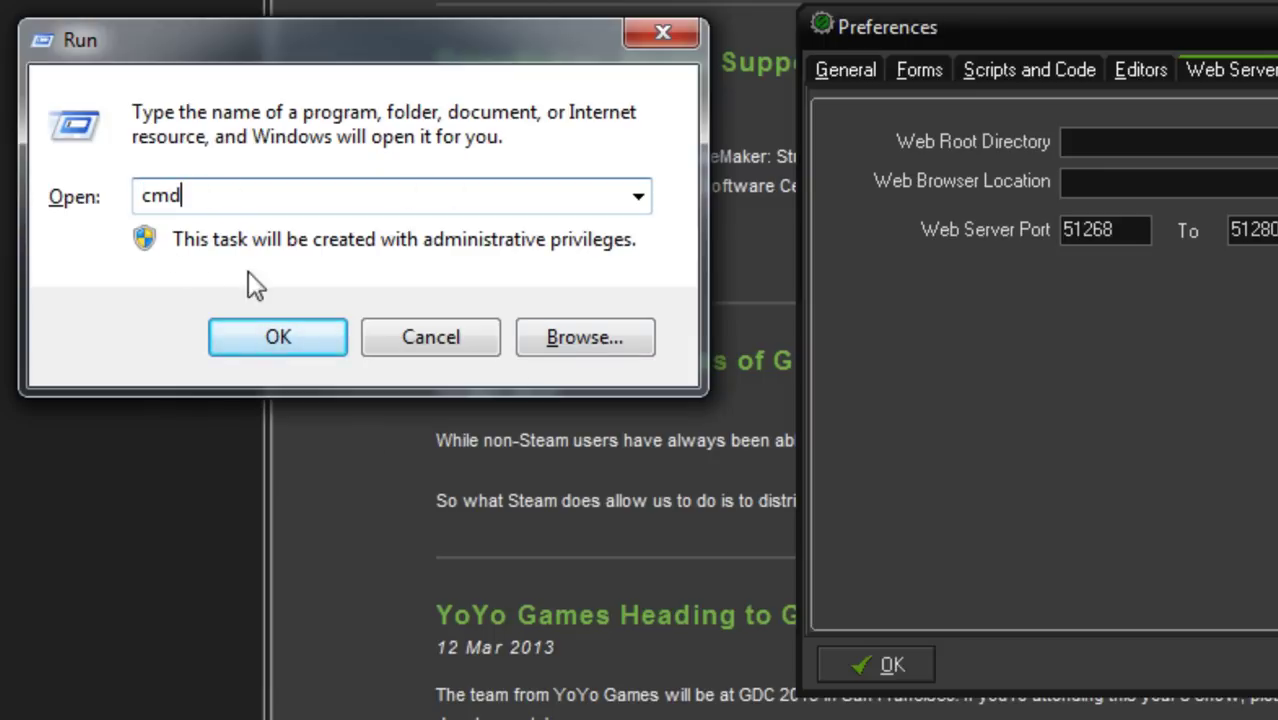
{"action": "left_click", "coordinate": [280, 338]}
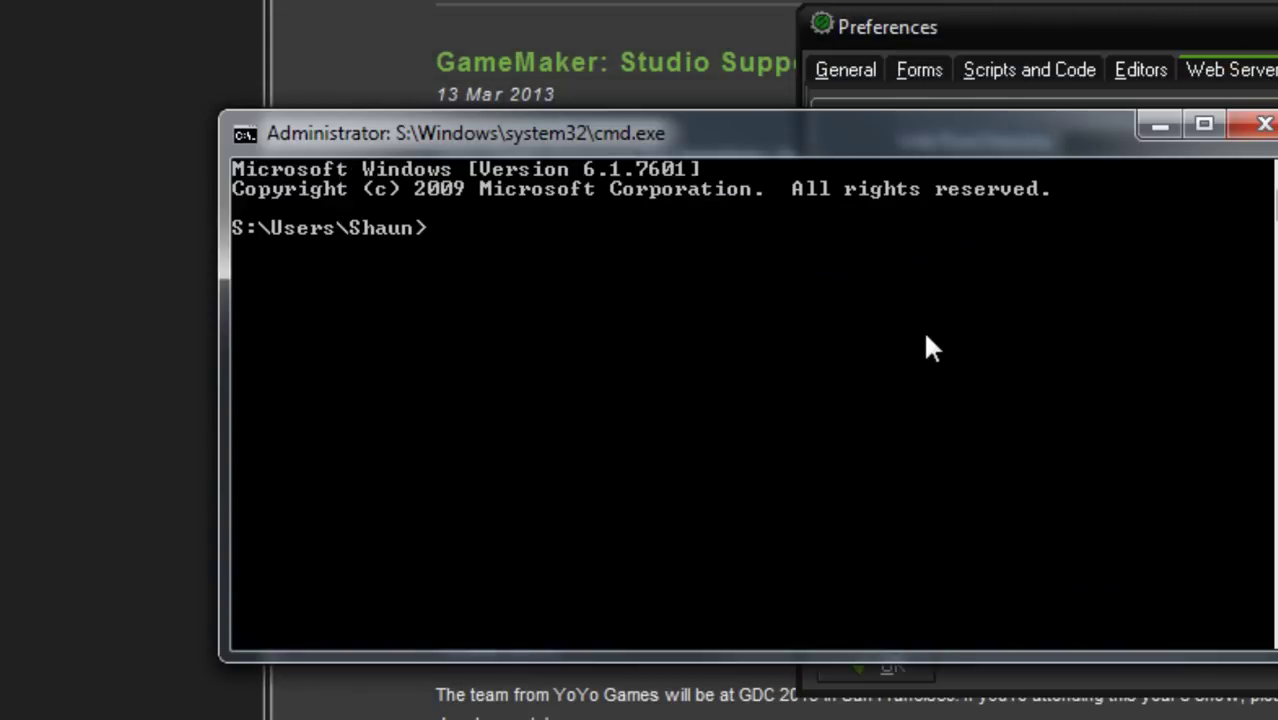
Step: Run ipconfig and find the Local Area Connection IPv4 address 192.168.1.70
{"action": "type", "text": "ipconfig"}
{"action": "key", "text": "Return"}
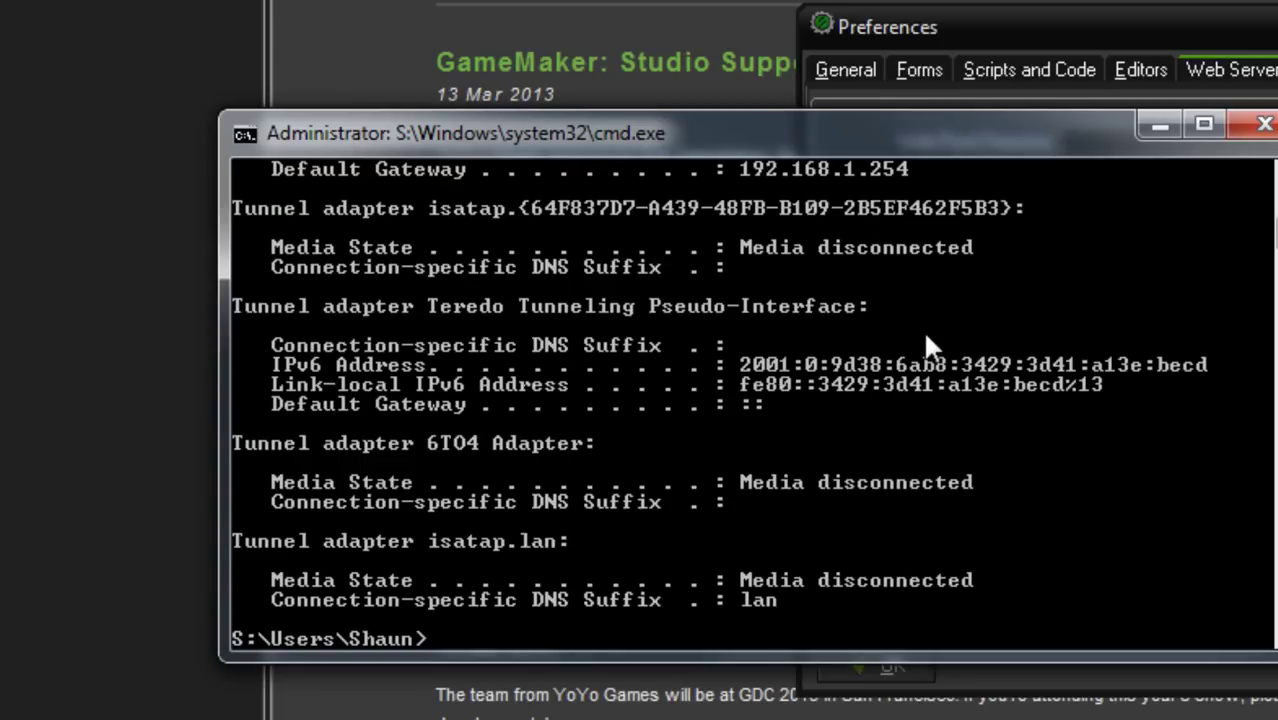
{"action": "scroll", "coordinate": [786, 365], "scroll_direction": "up", "scroll_amount": 1}
{"action": "scroll", "coordinate": [597, 520], "scroll_direction": "down", "scroll_amount": 3}
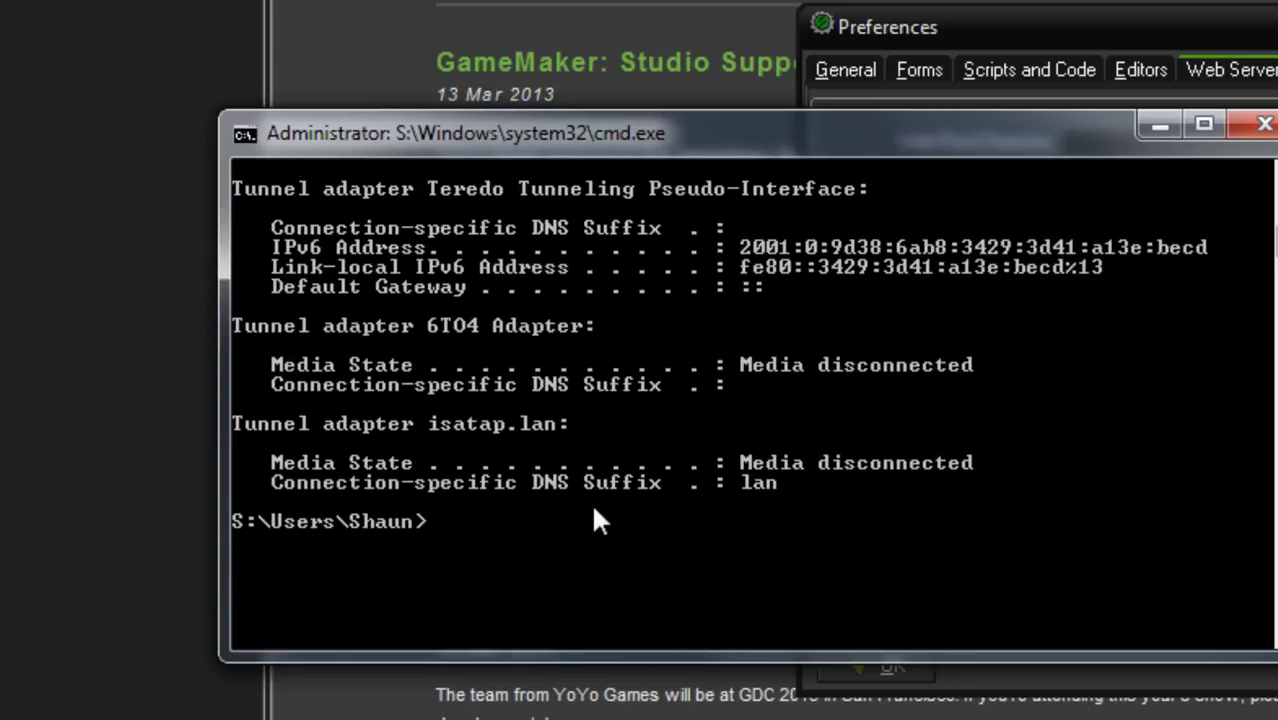
{"action": "scroll", "coordinate": [775, 473], "scroll_direction": "up", "scroll_amount": 6}
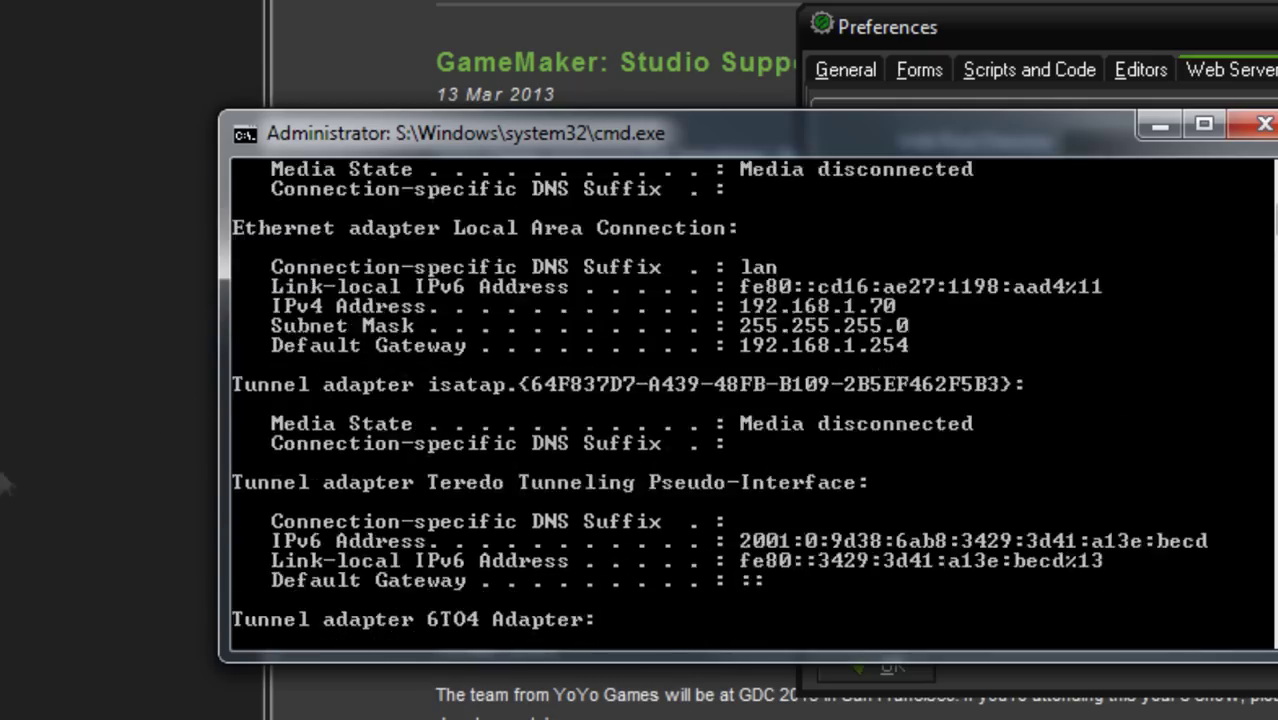
{"action": "scroll", "coordinate": [680, 381], "scroll_direction": "down", "scroll_amount": 2}
{"action": "scroll", "coordinate": [869, 541], "scroll_direction": "up", "scroll_amount": 5}
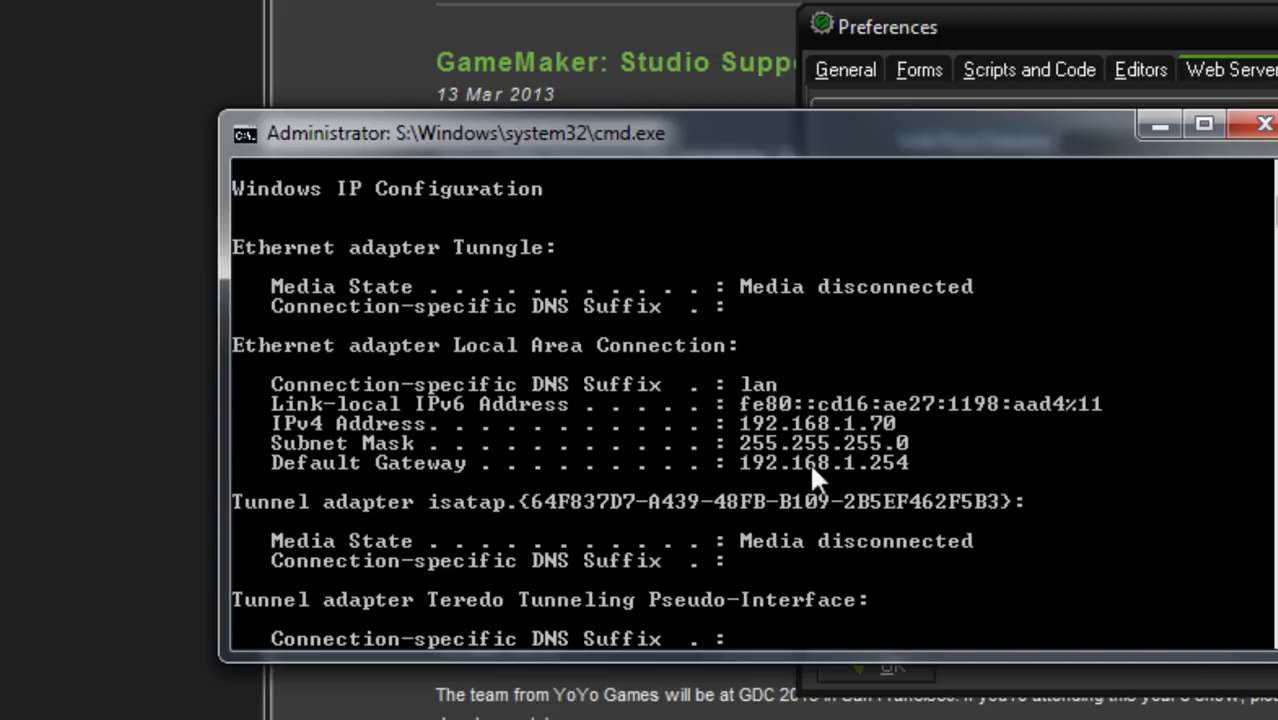
{"action": "scroll", "coordinate": [791, 422], "scroll_direction": "down", "scroll_amount": 1}
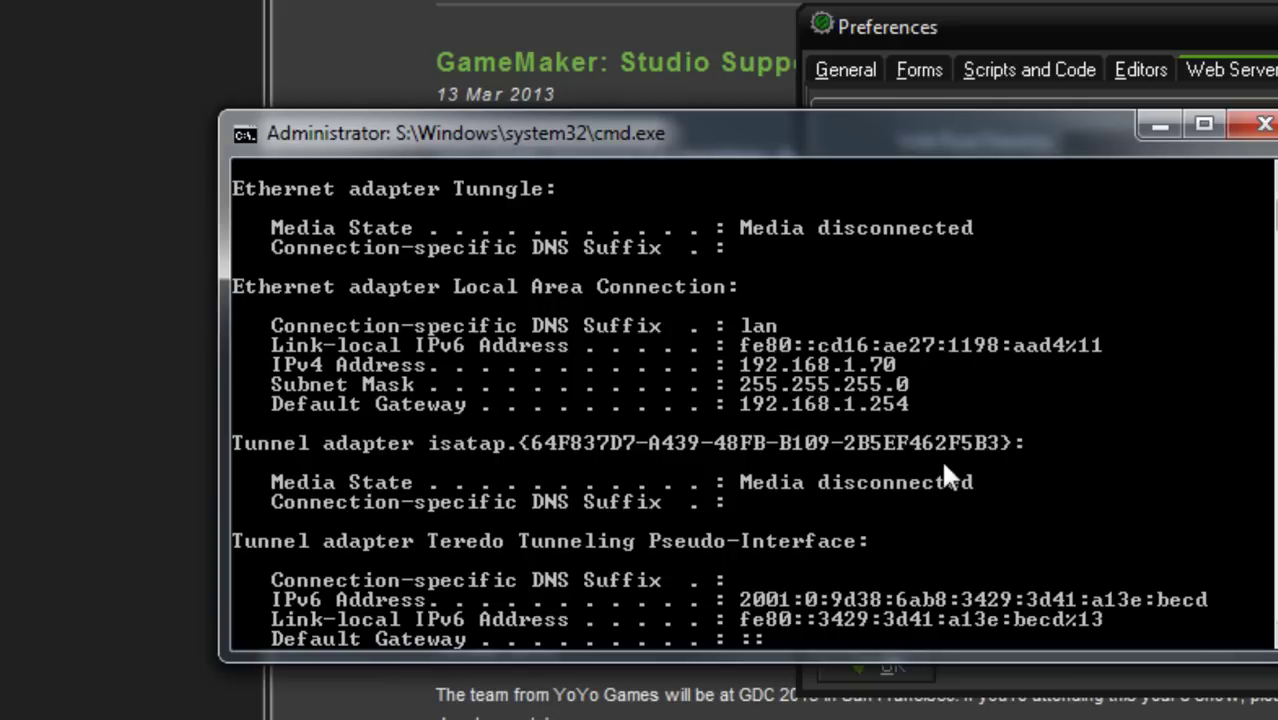
{"action": "scroll", "coordinate": [890, 545], "scroll_direction": "down", "scroll_amount": 2}
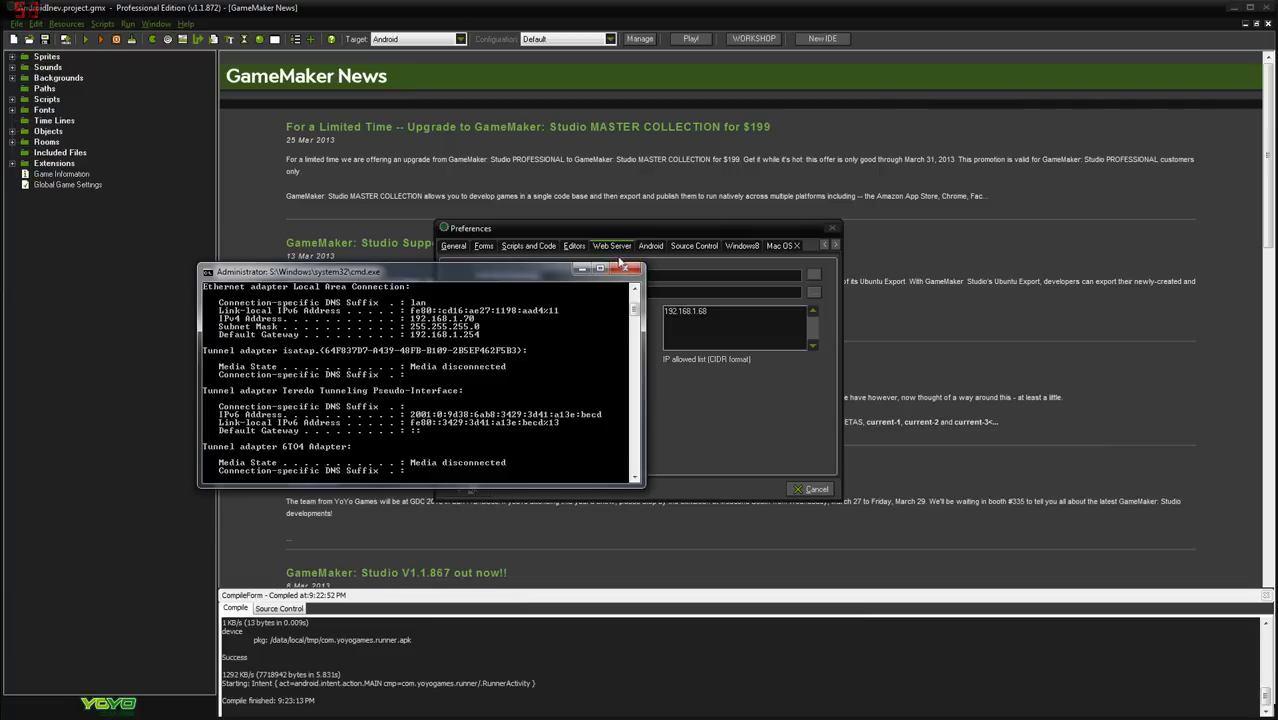
Step: Change the allowed IP entry to 192.168.1.70 and save the preferences
{"action": "left_click", "coordinate": [622, 267]}
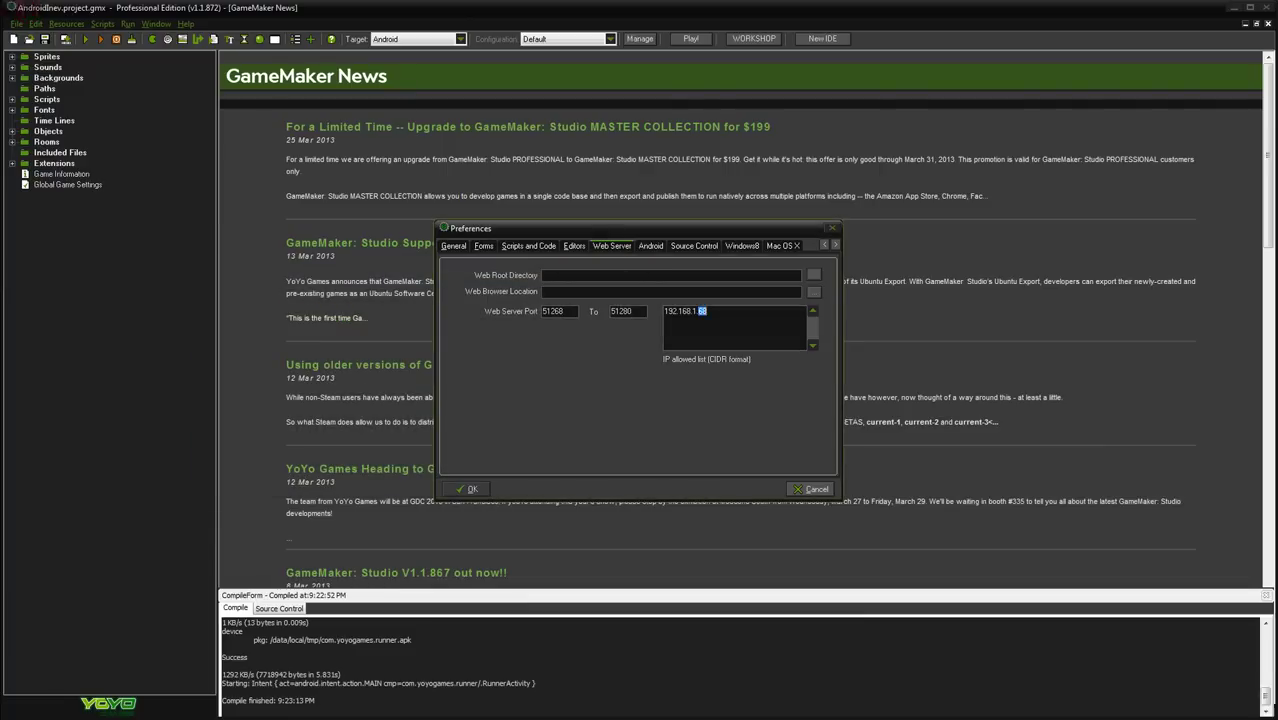
{"action": "key", "text": "BackSpace"}
{"action": "key", "text": "BackSpace"}
{"action": "type", "text": "70"}
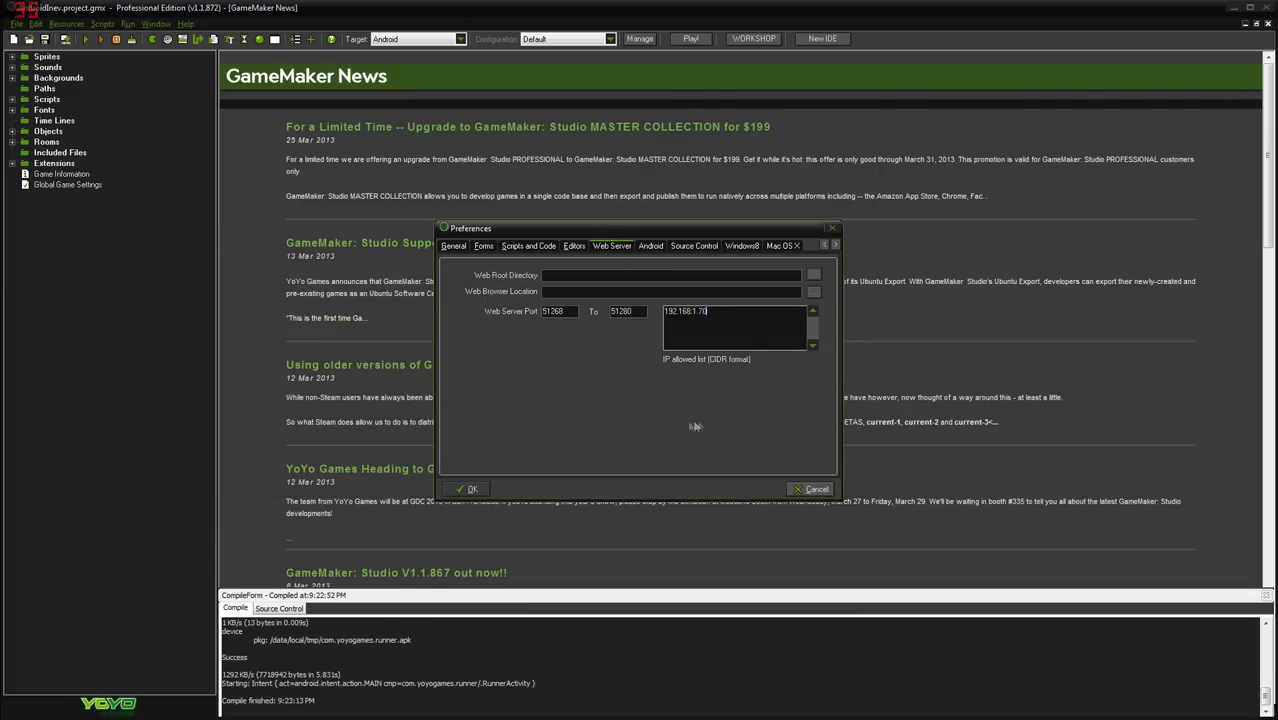
{"action": "left_click", "coordinate": [472, 489]}
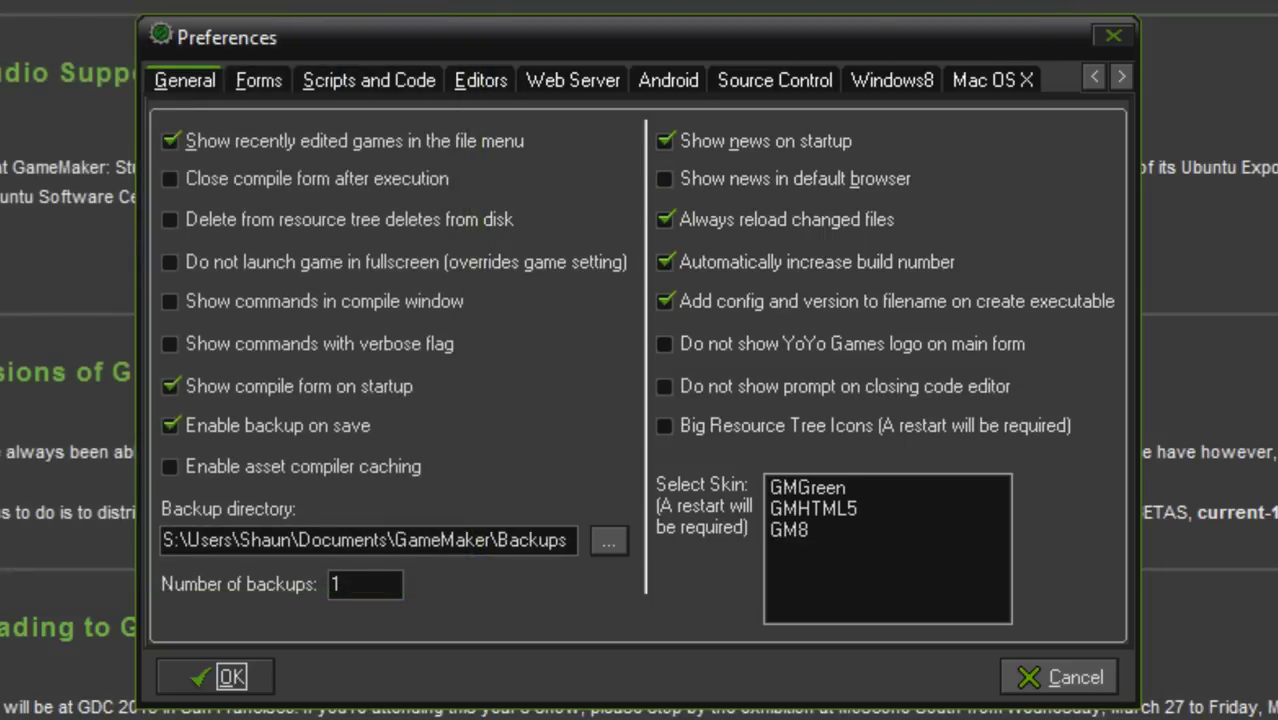
Step: On the Android preferences page, check the Android SDK and Java JDK paths
{"action": "left_click", "coordinate": [668, 82]}
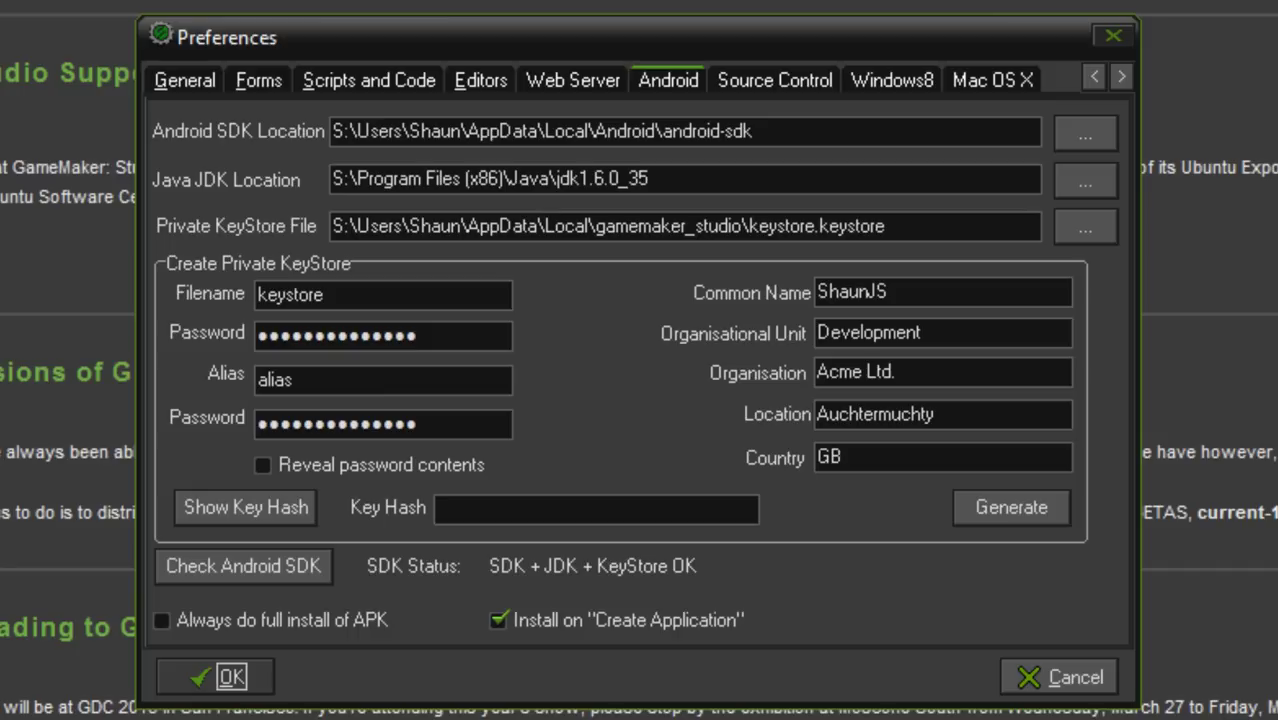
{"action": "left_click_drag", "start_coordinate": [331, 131], "coordinate": [754, 131]}
{"action": "left_click", "coordinate": [754, 131]}
{"action": "key", "text": "shift+Home"}
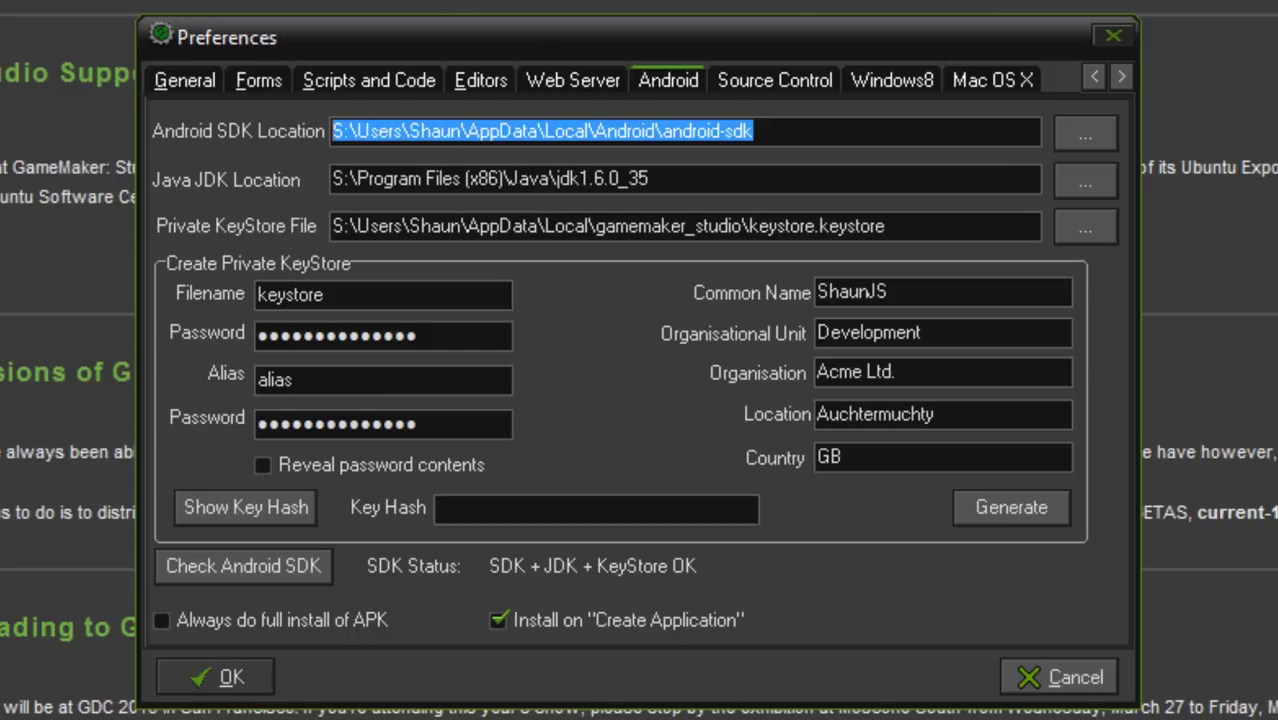
{"action": "left_click", "coordinate": [754, 131]}
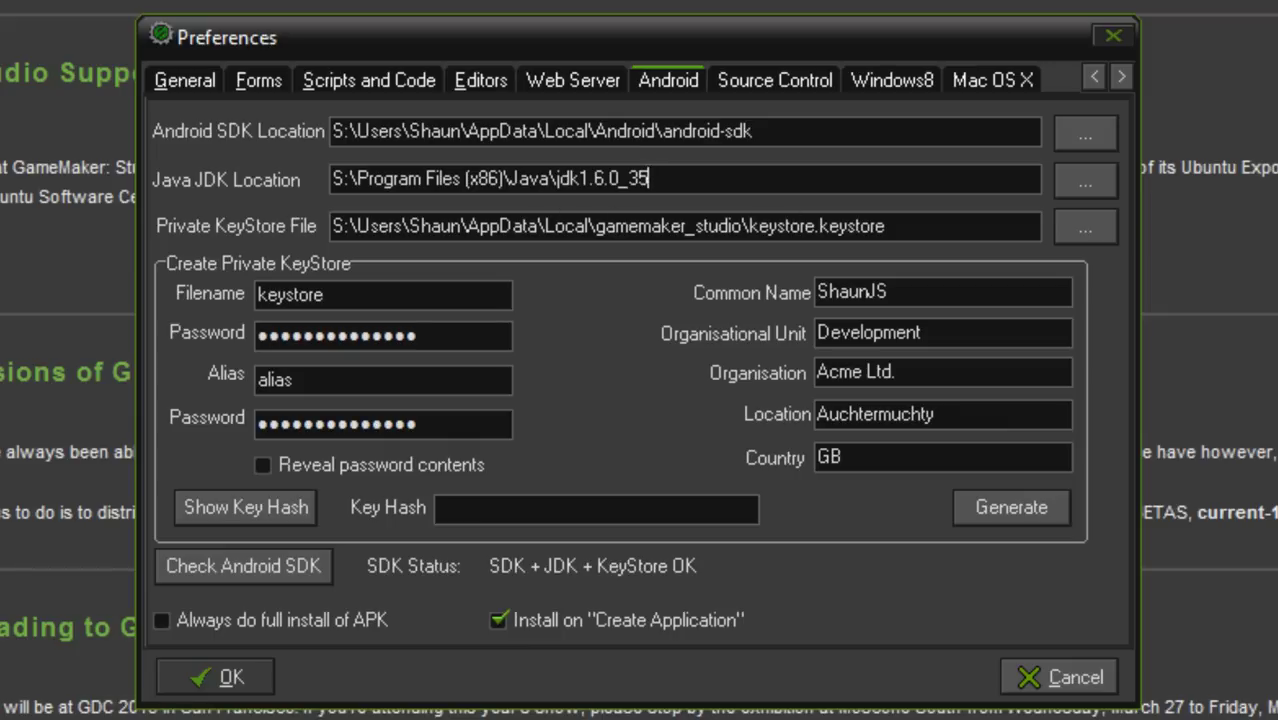
{"action": "left_click", "coordinate": [650, 178]}
Step: Review the keystore Filename, Alias, Common Name, Organisational Unit, Location and Country fields
{"action": "key", "text": "Tab"}
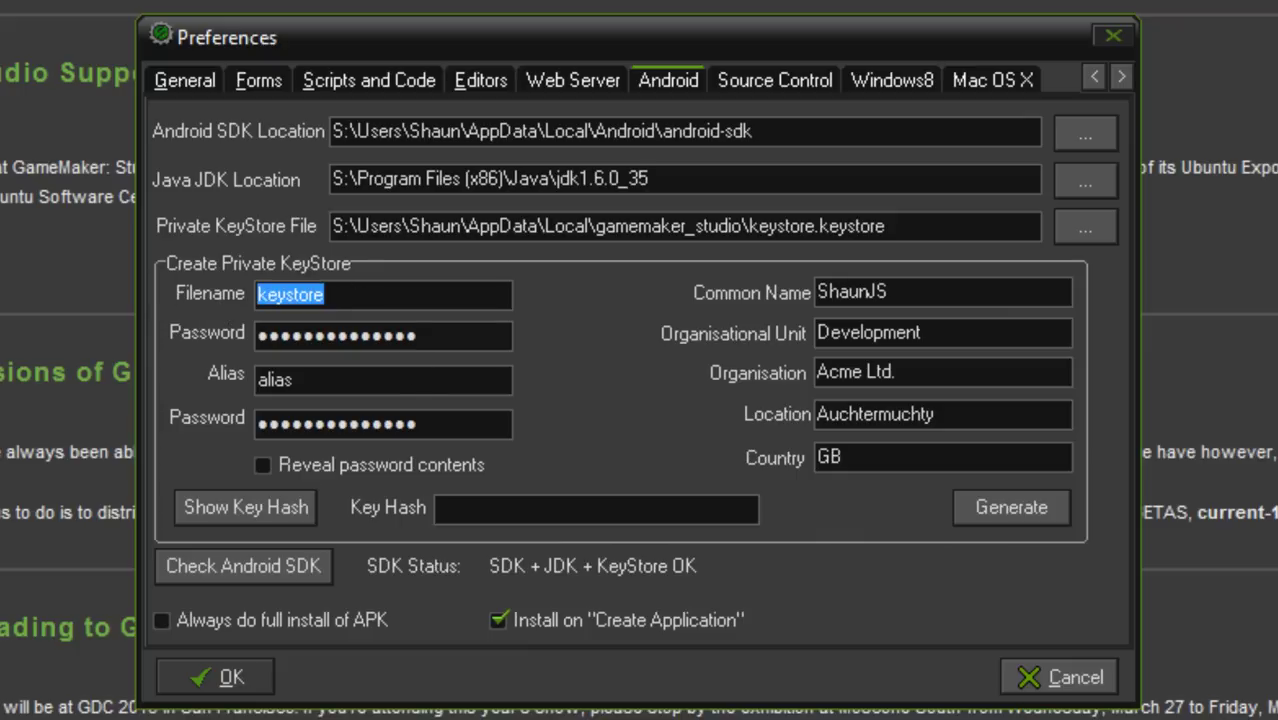
{"action": "key", "text": "Tab"}
{"action": "key", "text": "Tab"}
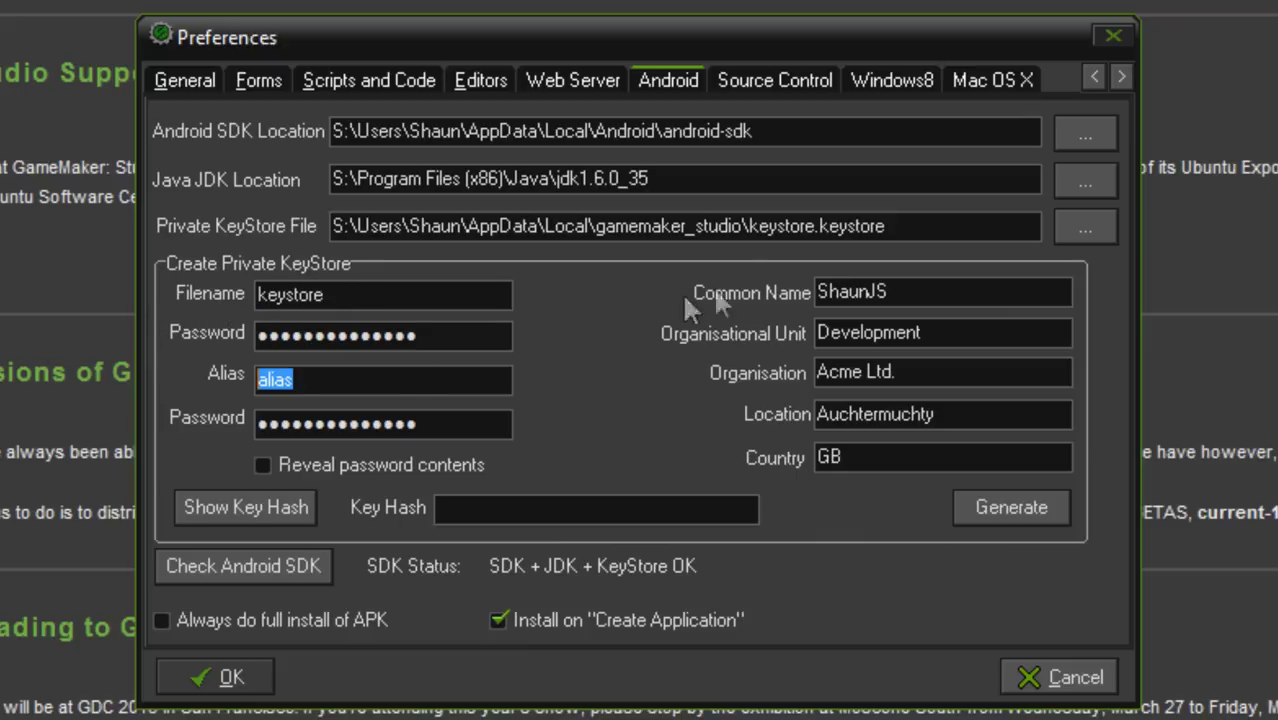
{"action": "left_click", "coordinate": [935, 290]}
{"action": "left_click", "coordinate": [955, 333]}
{"action": "left_click", "coordinate": [977, 405]}
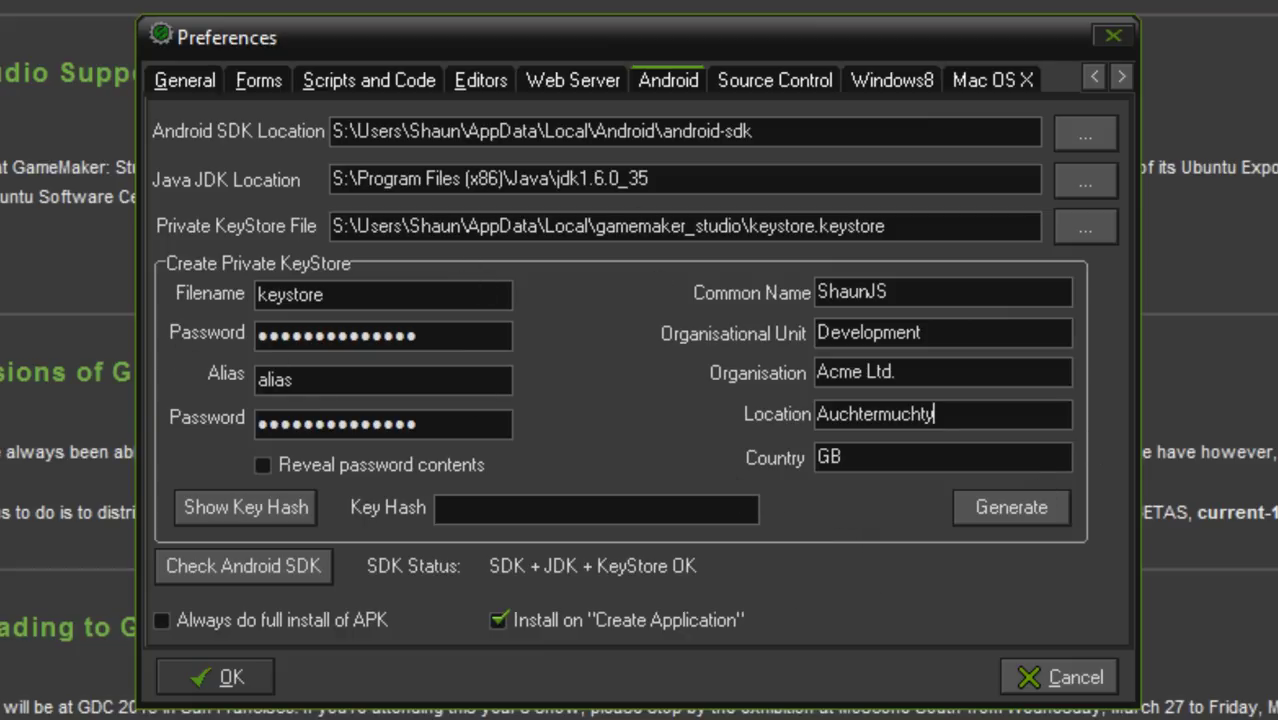
{"action": "key", "text": "Tab"}
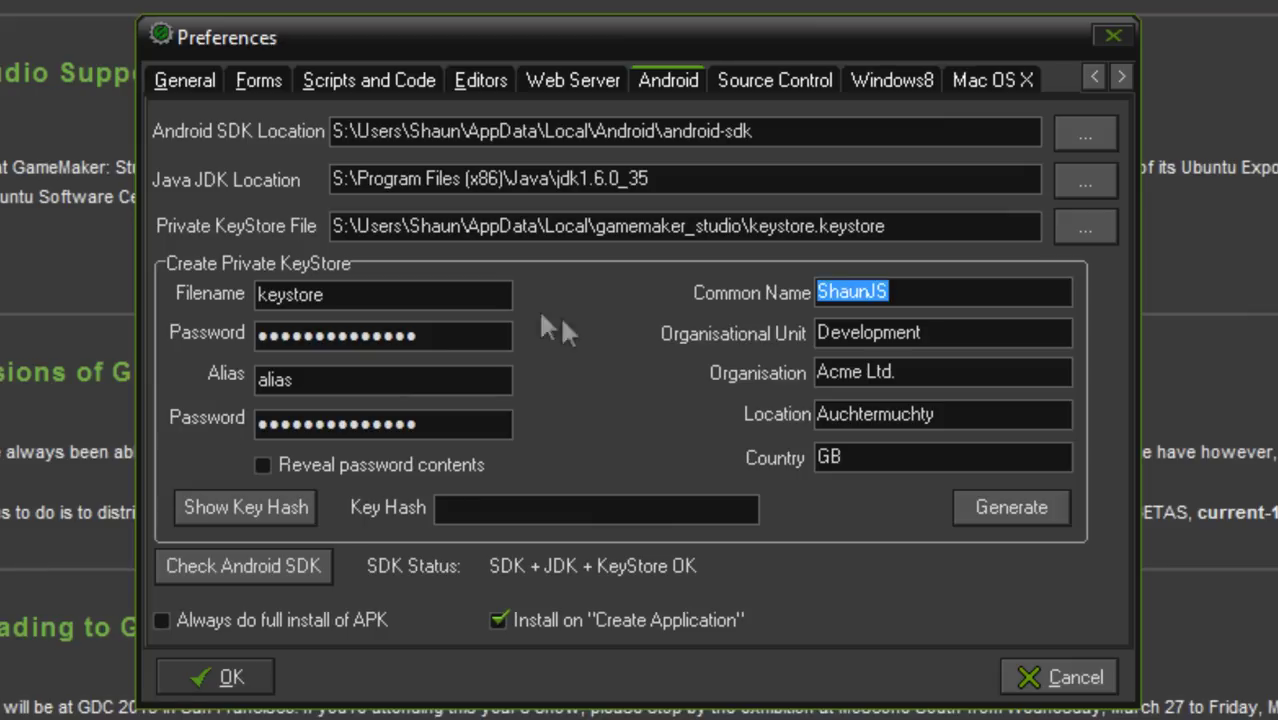
{"action": "key", "text": "Tab"}
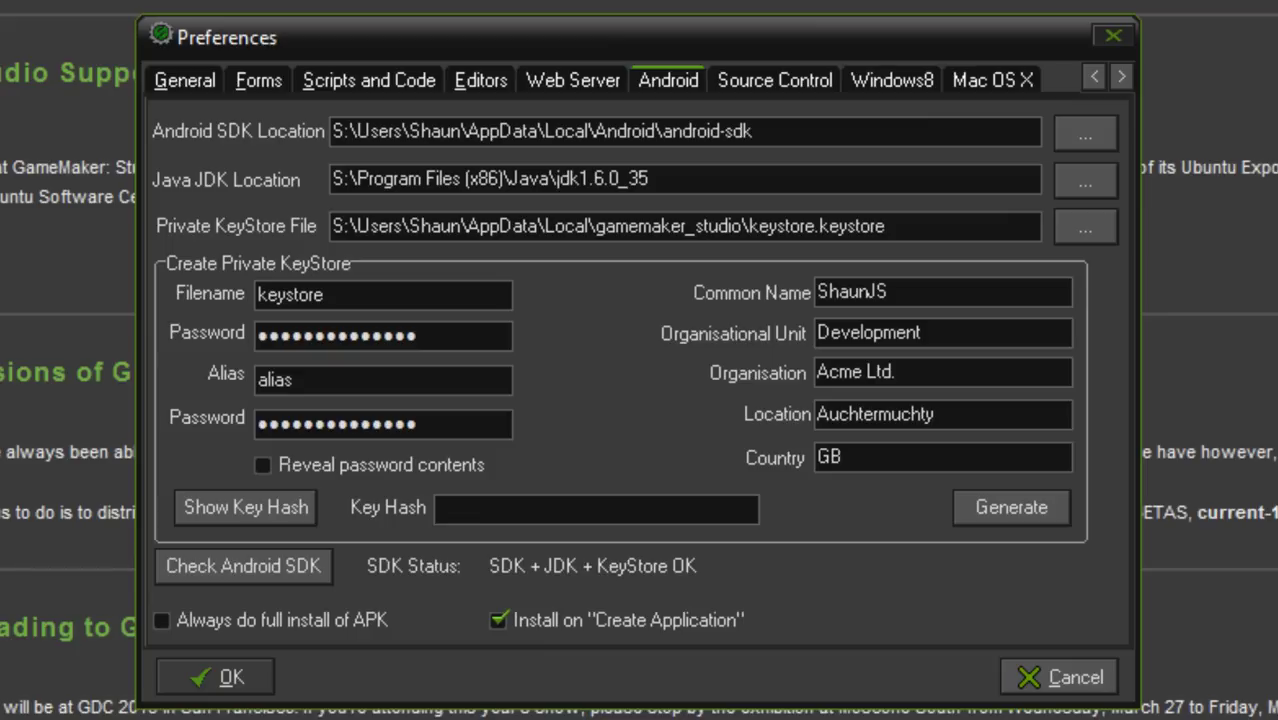
Step: Generate a new private keystore, confirming it overwrites the existing one
{"action": "left_click", "coordinate": [997, 509]}
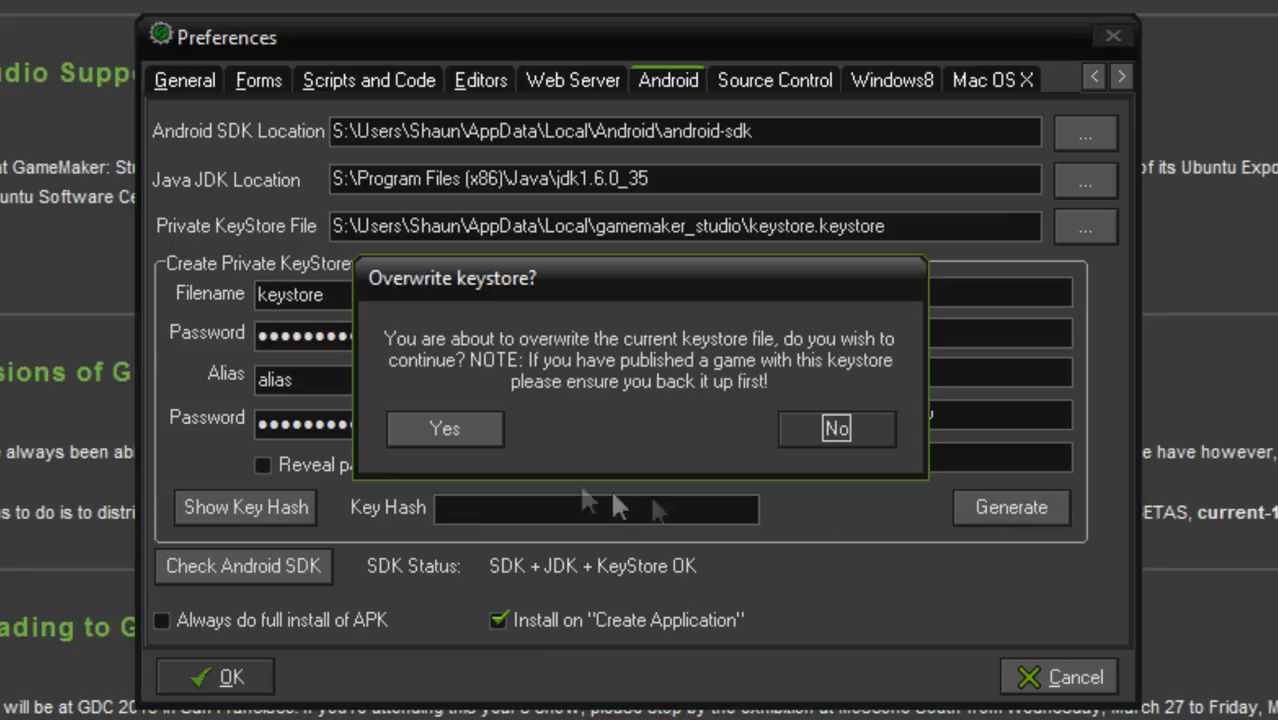
{"action": "left_click", "coordinate": [468, 422]}
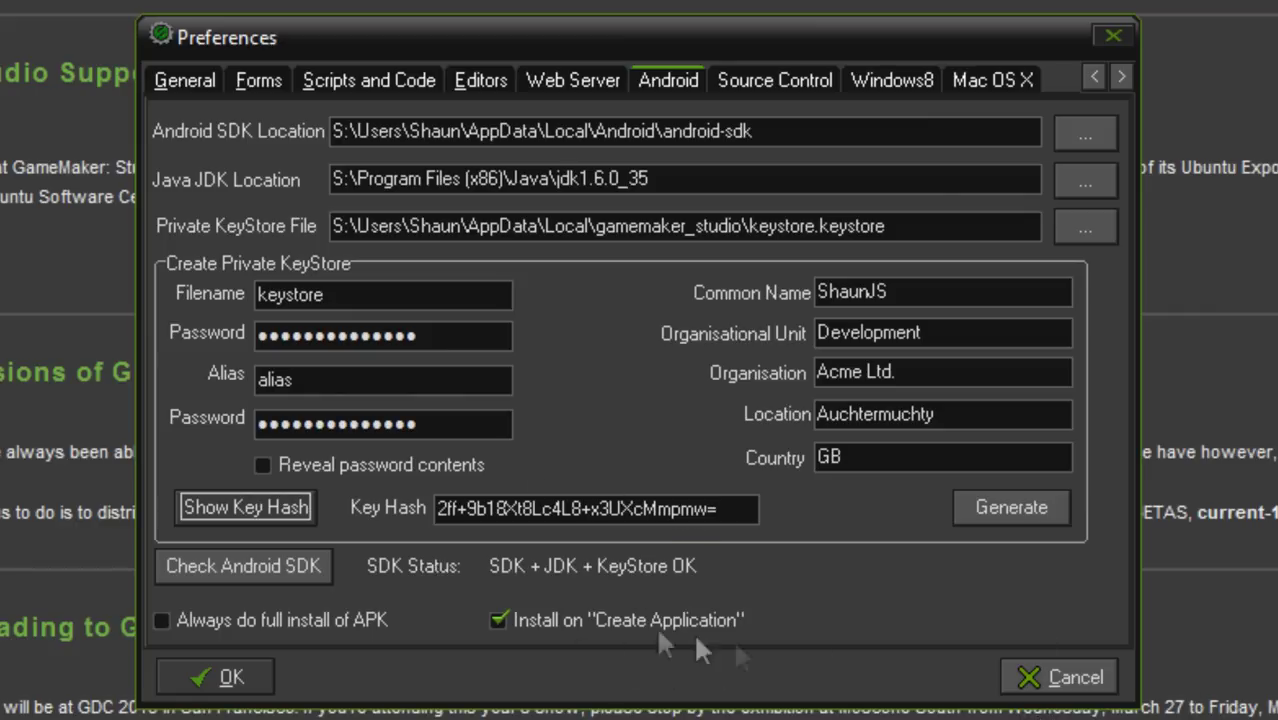
Step: Run the Android SDK check showing SDK + JDK + KeyStore OK, then save the preferences
{"action": "left_click", "coordinate": [211, 577]}
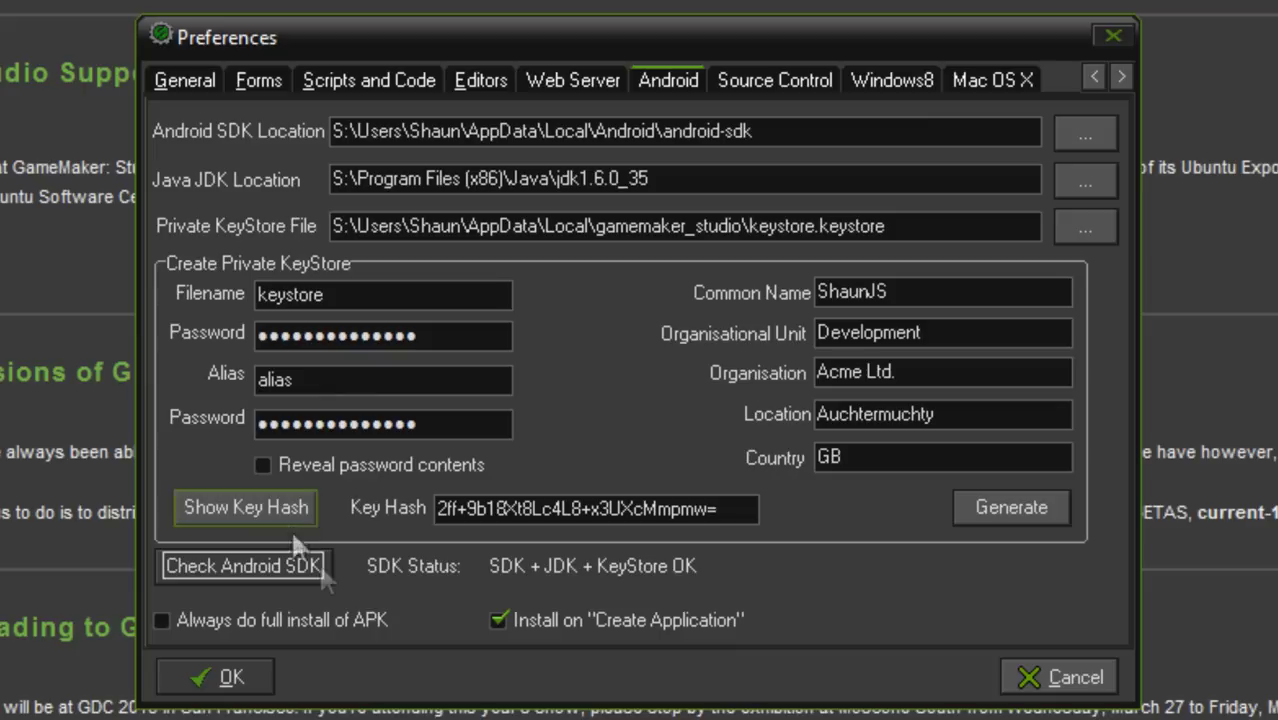
{"action": "left_click", "coordinate": [260, 570]}
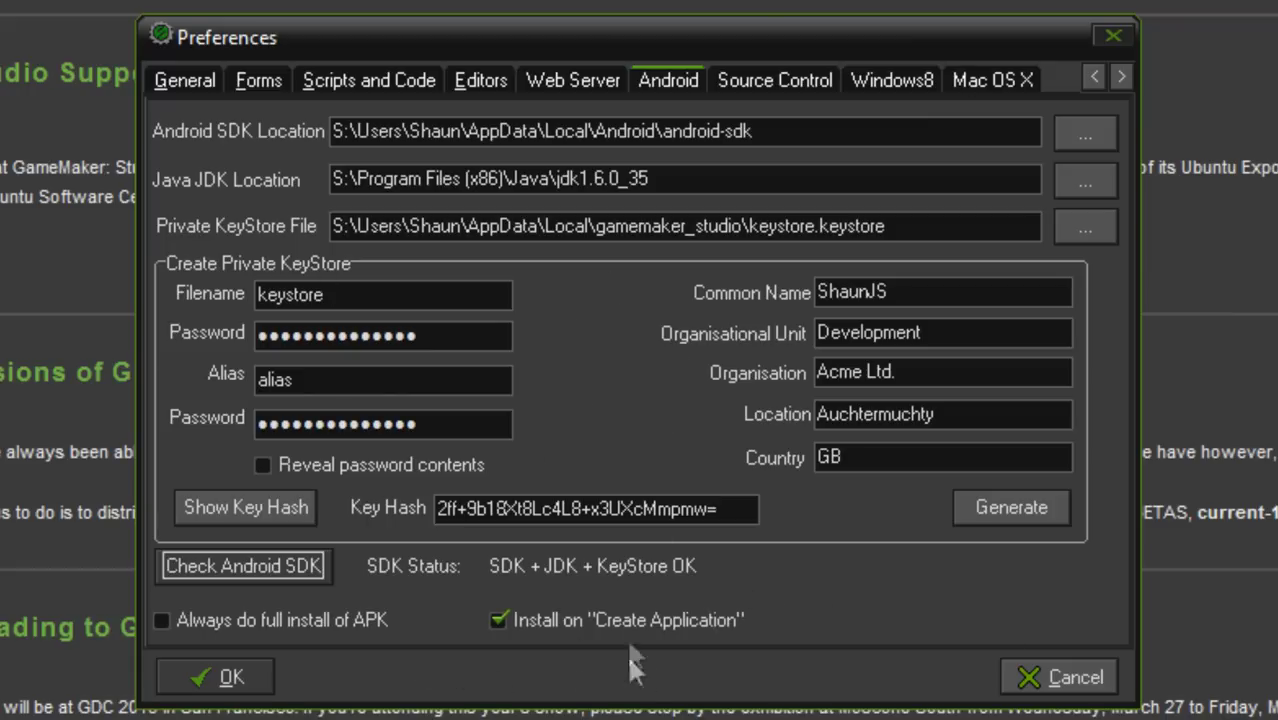
{"action": "left_click", "coordinate": [252, 677]}
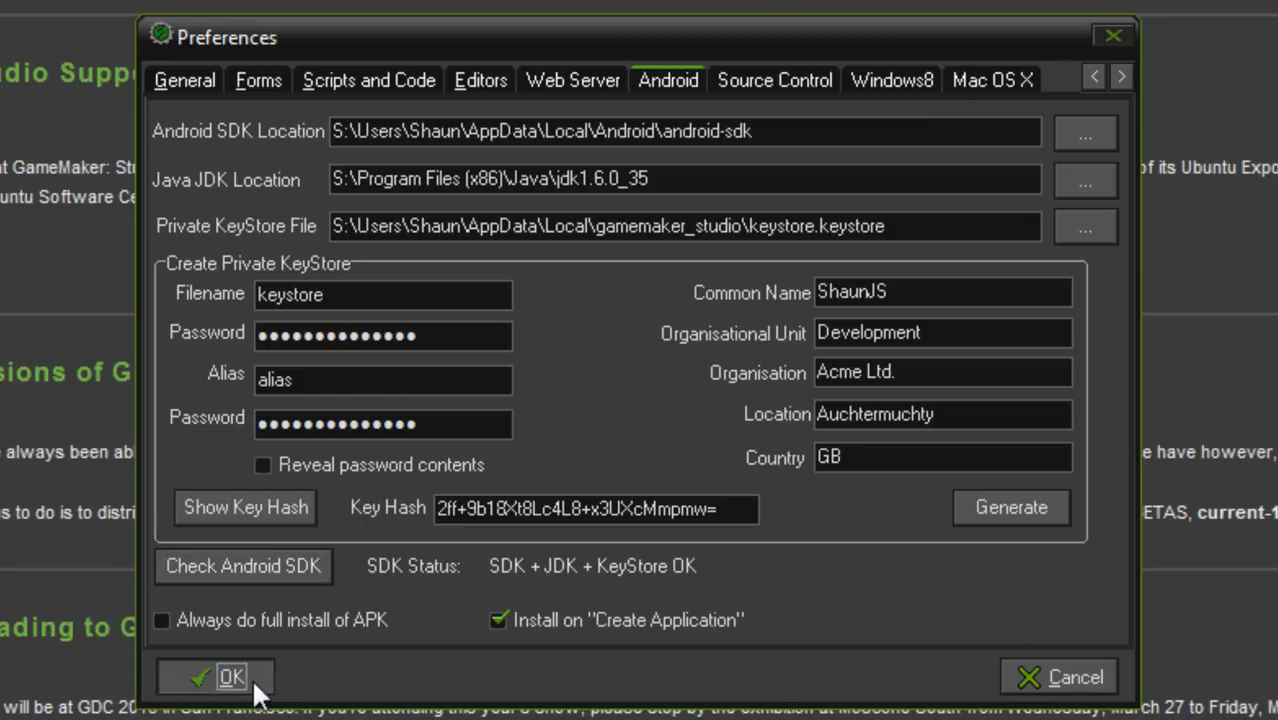